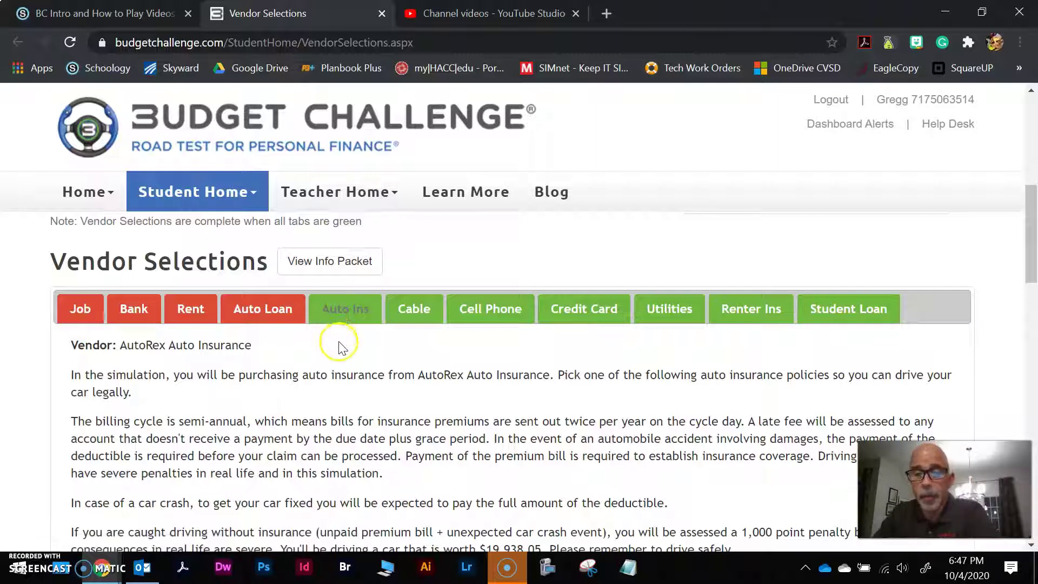
Compare the semi-annual premiums of the two AutoRex auto insurance options, highlighting the AutoRex Standard premium
scroll(380, 400, "down", 3)
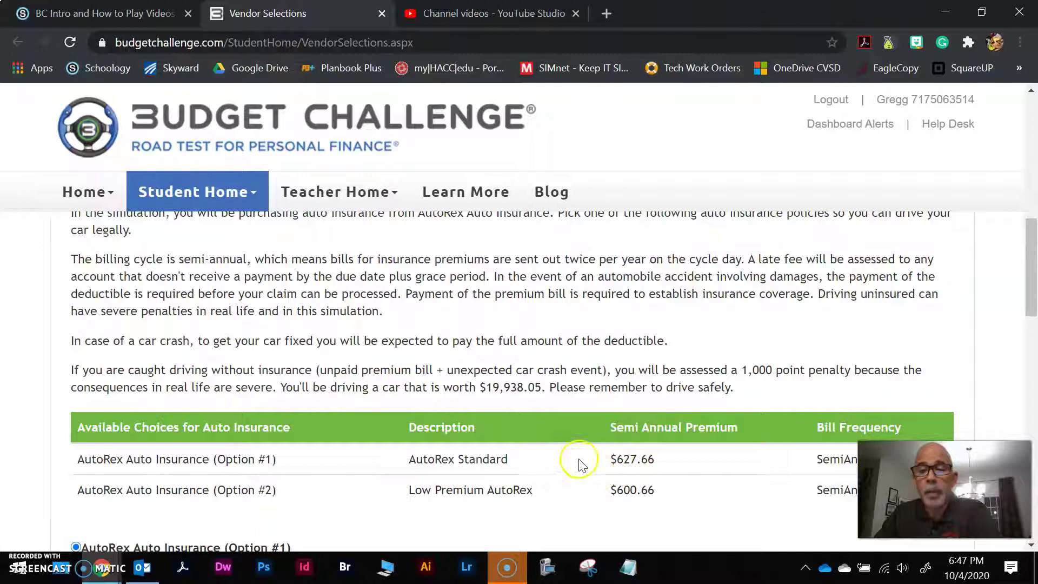
double_click(713, 429)
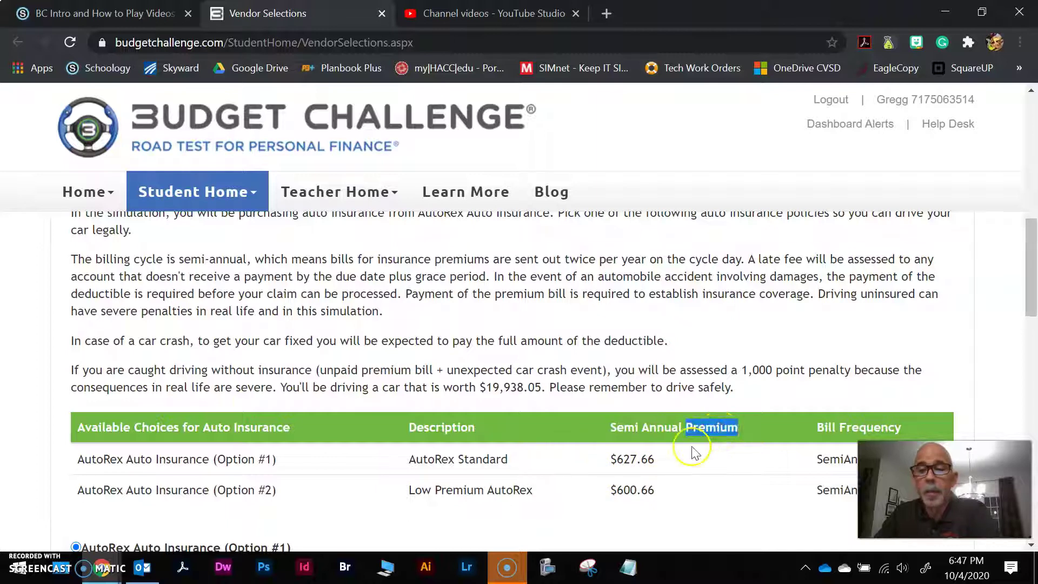
left_click_drag(609, 459, 660, 463)
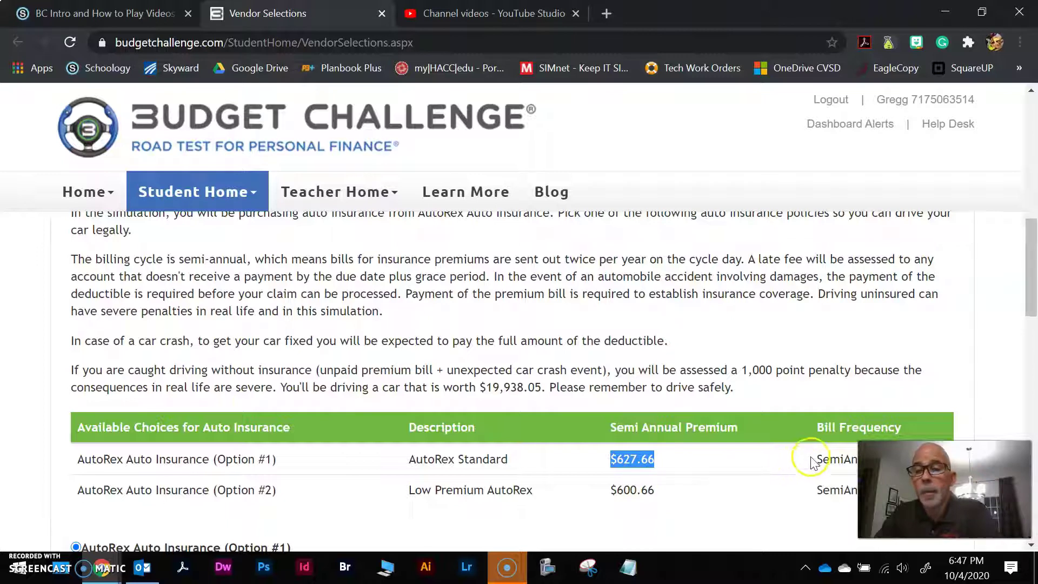
scroll(786, 484, "down", 1)
scroll(786, 484, "down", 3)
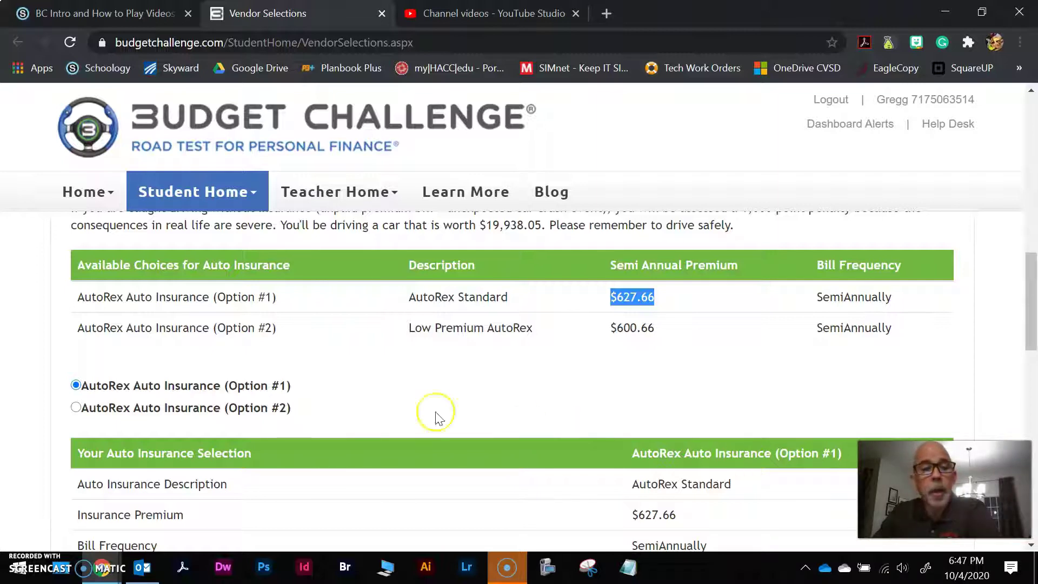
Select AutoRex Auto Insurance (Option #1) and review its policy details, highlighting the insurance deductible
left_click(76, 386)
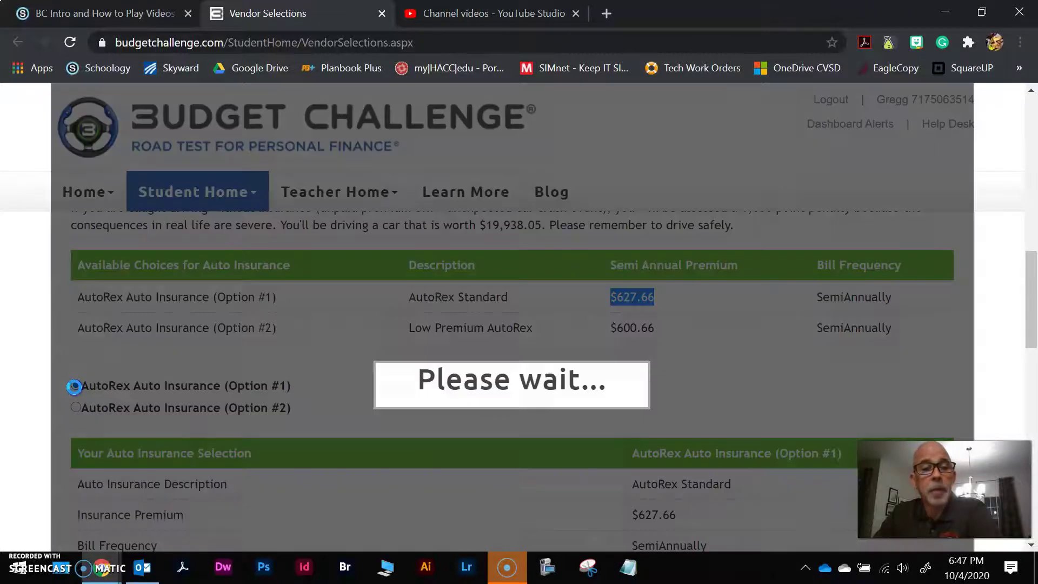
scroll(423, 400, "down", 3)
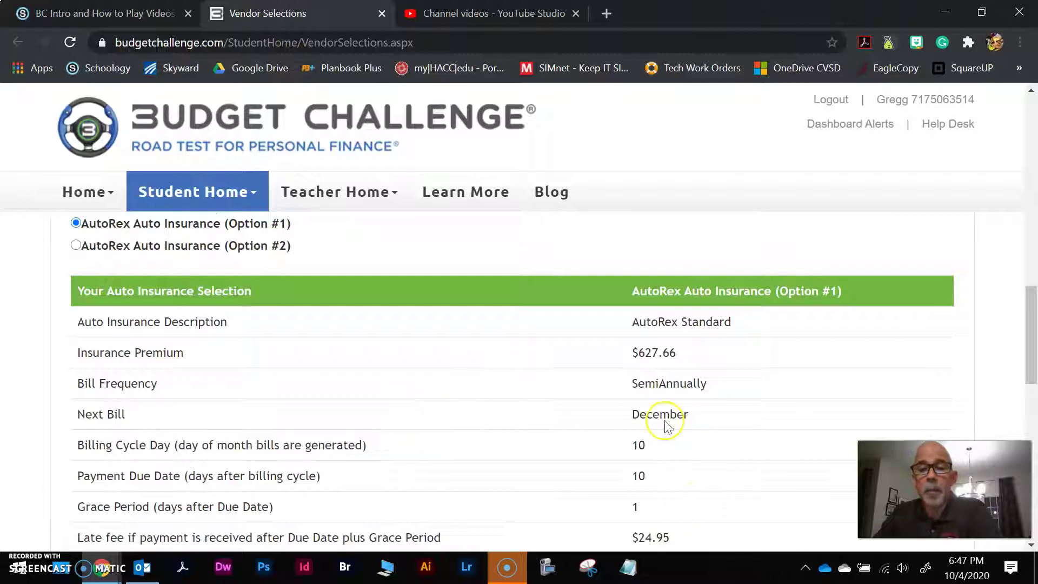
scroll(670, 493, "down", 1)
scroll(670, 492, "down", 2)
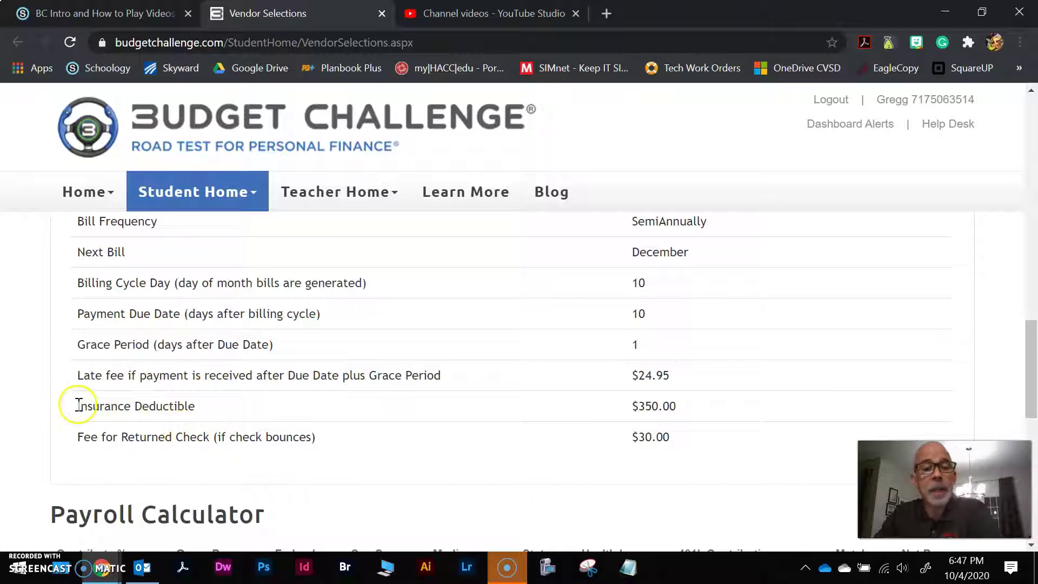
left_click_drag(76, 405, 676, 400)
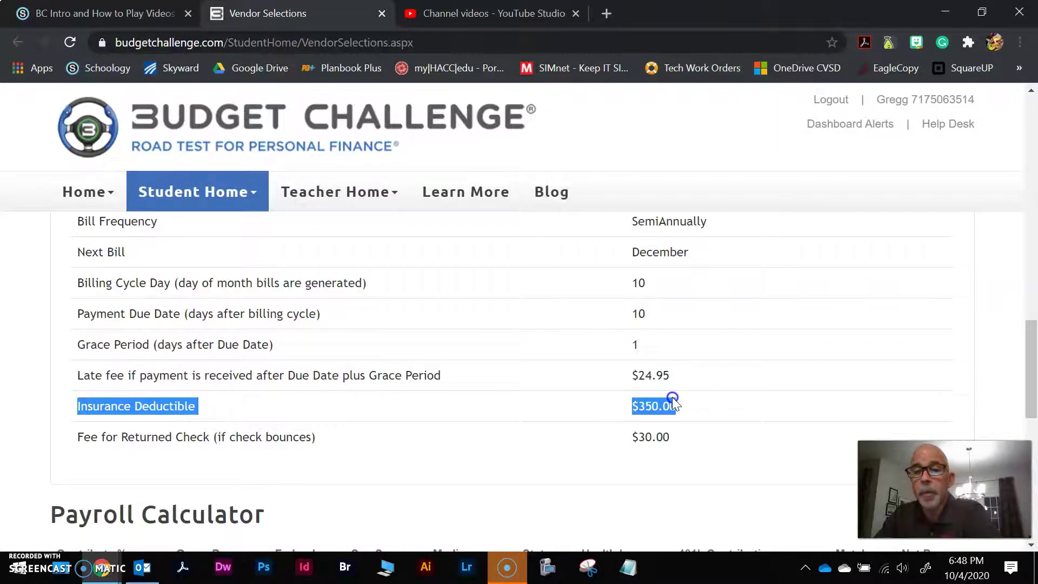
scroll(673, 400, "up", 3)
scroll(654, 352, "down", 1)
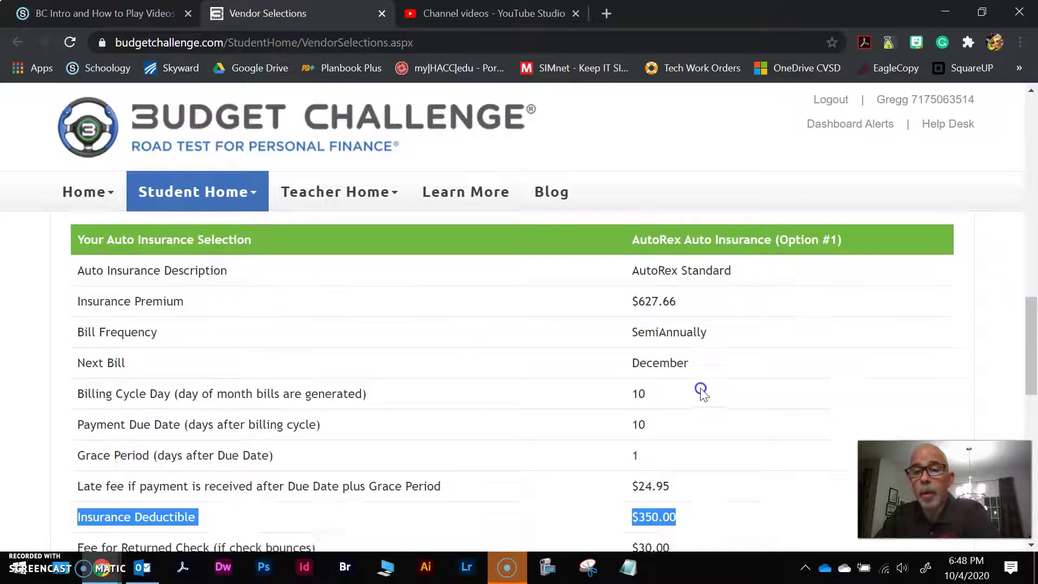
scroll(676, 399, "down", 3)
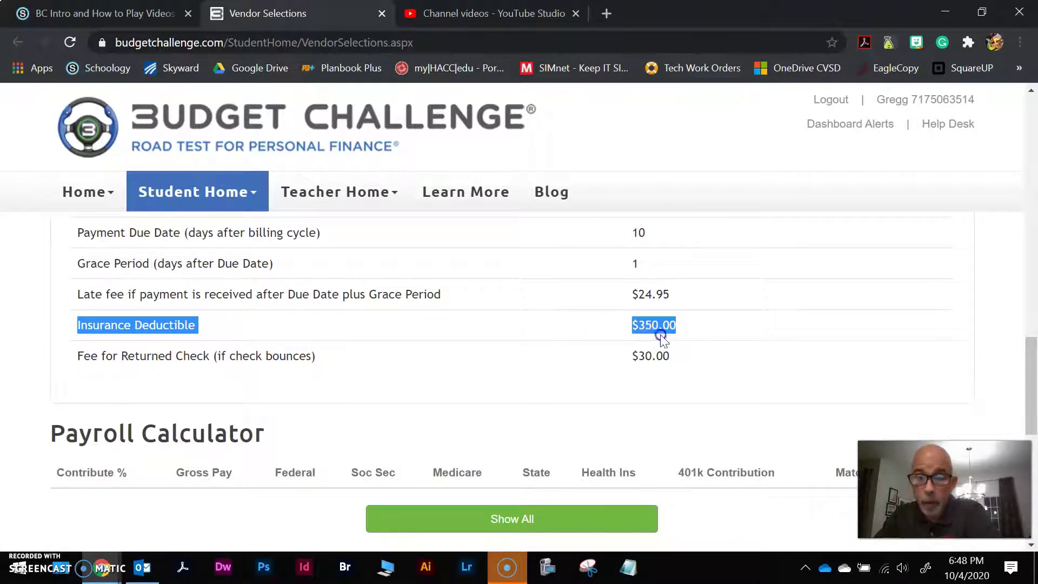
Switch the auto insurance choice to AutoRex Option #2 and highlight its insurance deductible
scroll(654, 336, "up", 4)
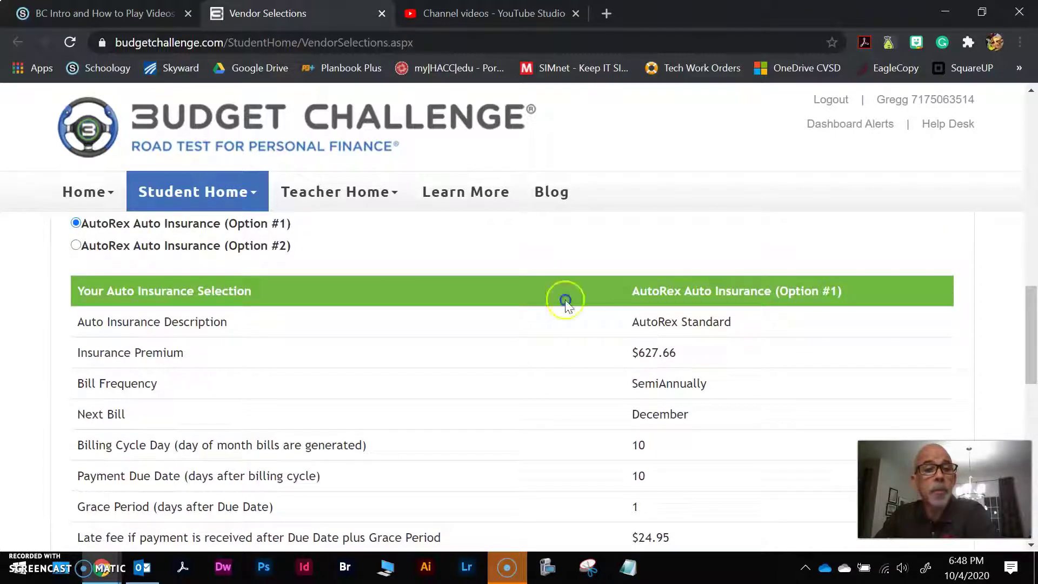
left_click(76, 246)
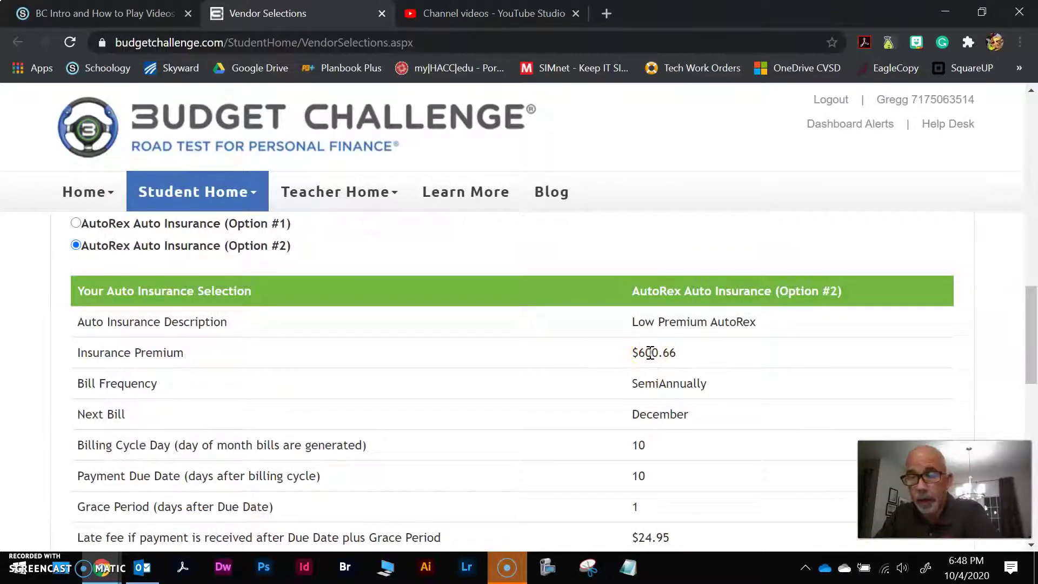
scroll(650, 352, "down", 4)
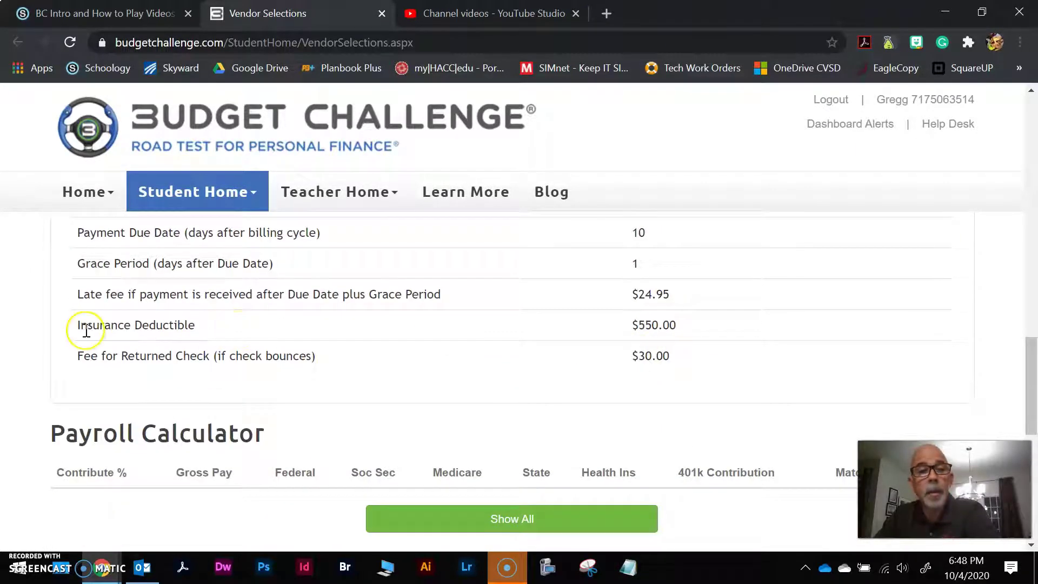
left_click_drag(627, 326, 693, 330)
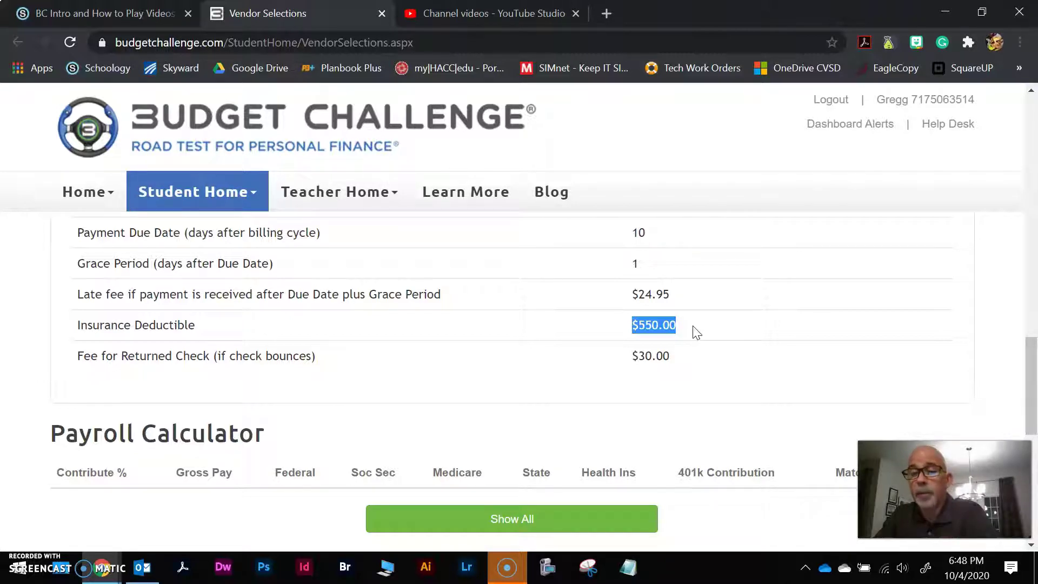
mouse_move(676, 327)
left_mouse_down()
mouse_move(649, 346)
mouse_move(671, 331)
left_mouse_up()
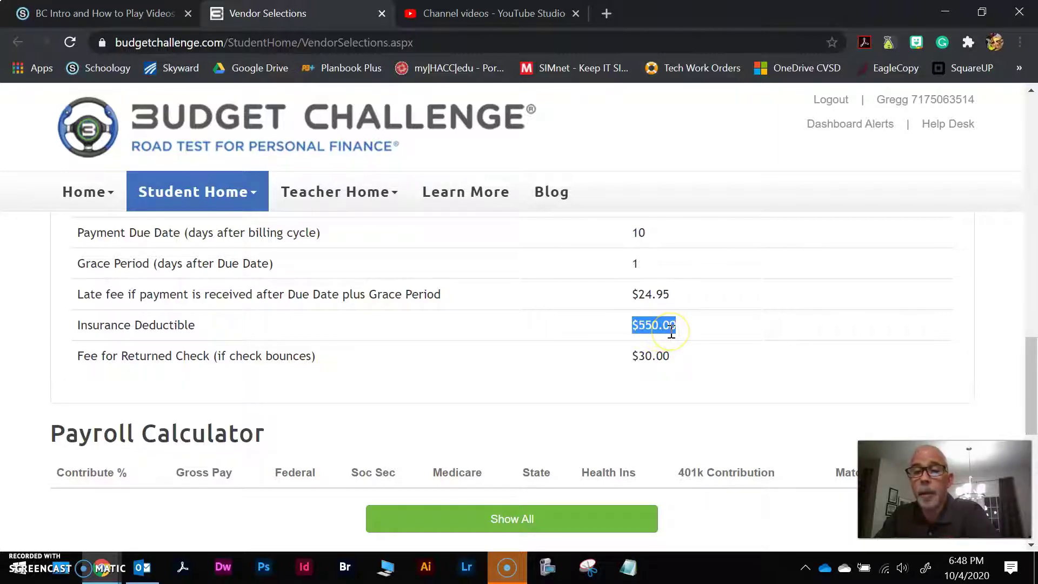
Set the auto insurance choice back to AutoRex Auto Insurance (Option #1)
scroll(671, 331, "up", 3)
scroll(671, 330, "up", 3)
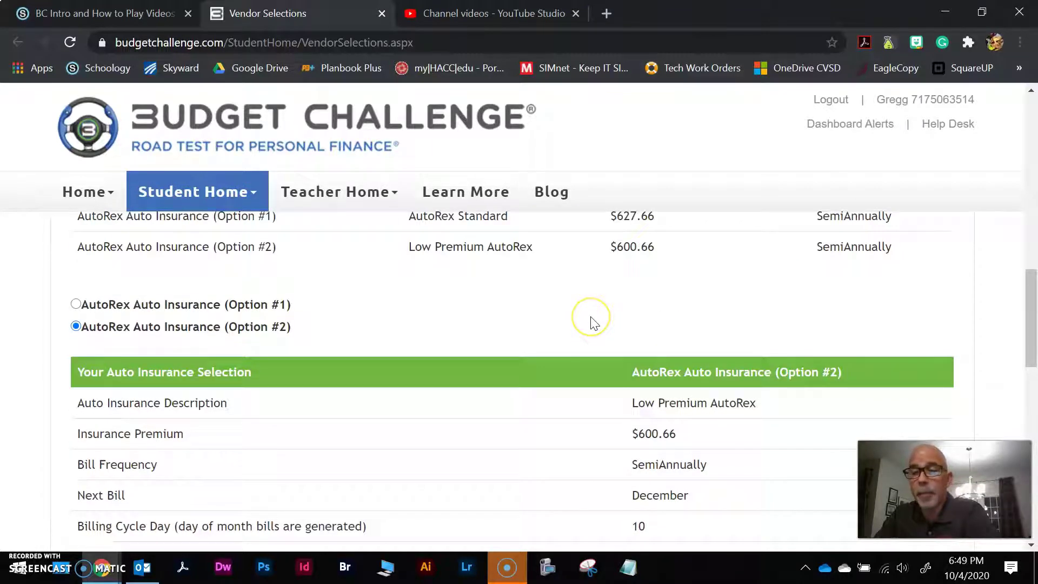
scroll(591, 322, "up", 2)
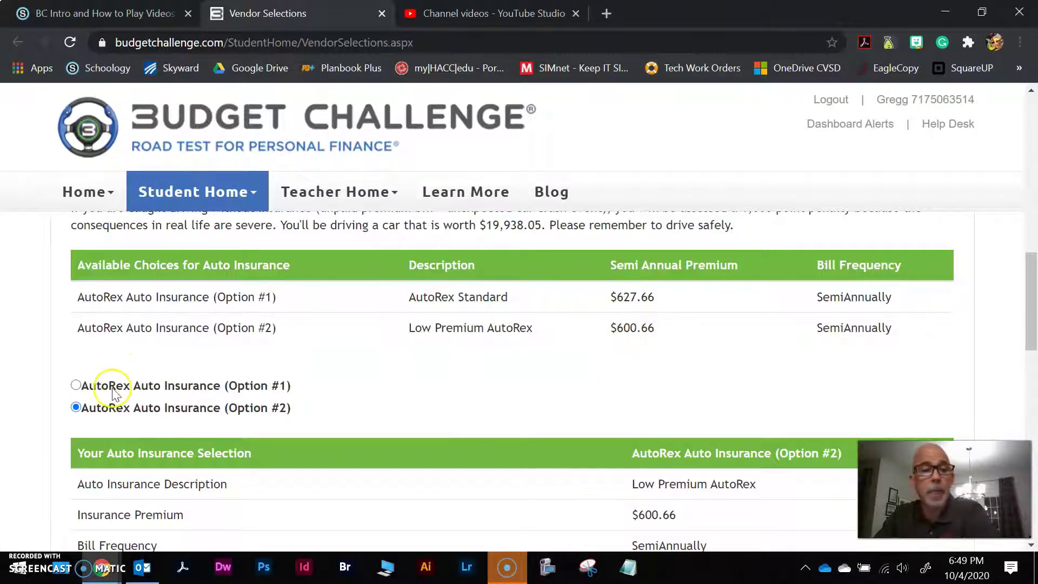
left_click(76, 386)
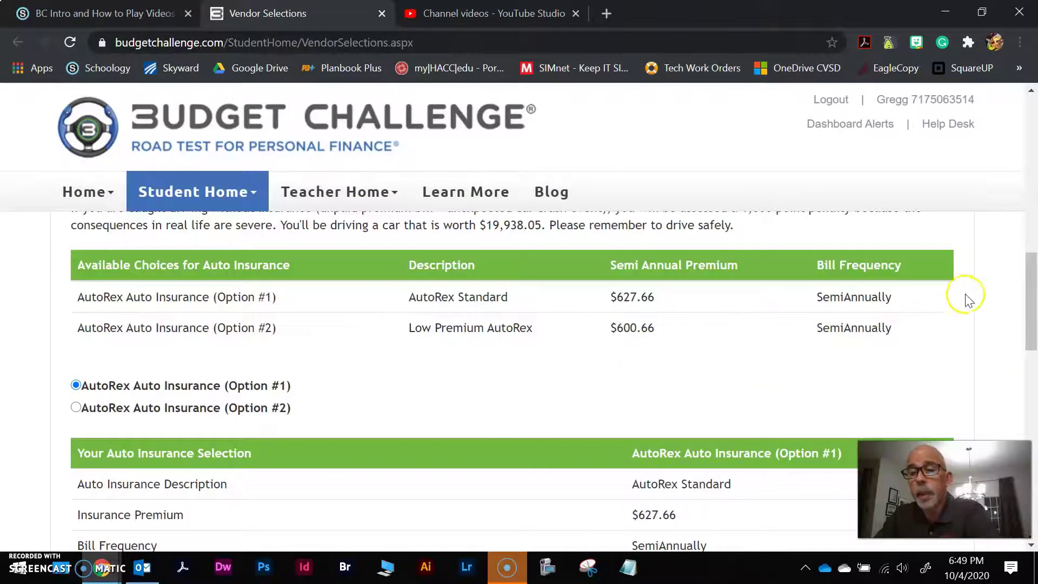
Review the billing terms of the selected auto insurance and highlight its premium amount
left_click_drag(1026, 301, 1005, 378)
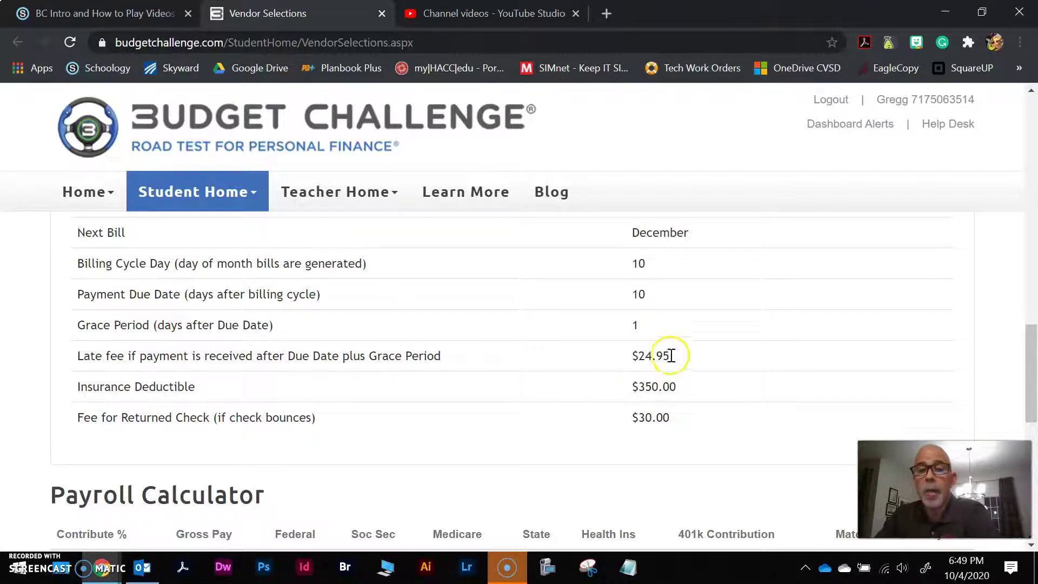
scroll(665, 359, "up", 1)
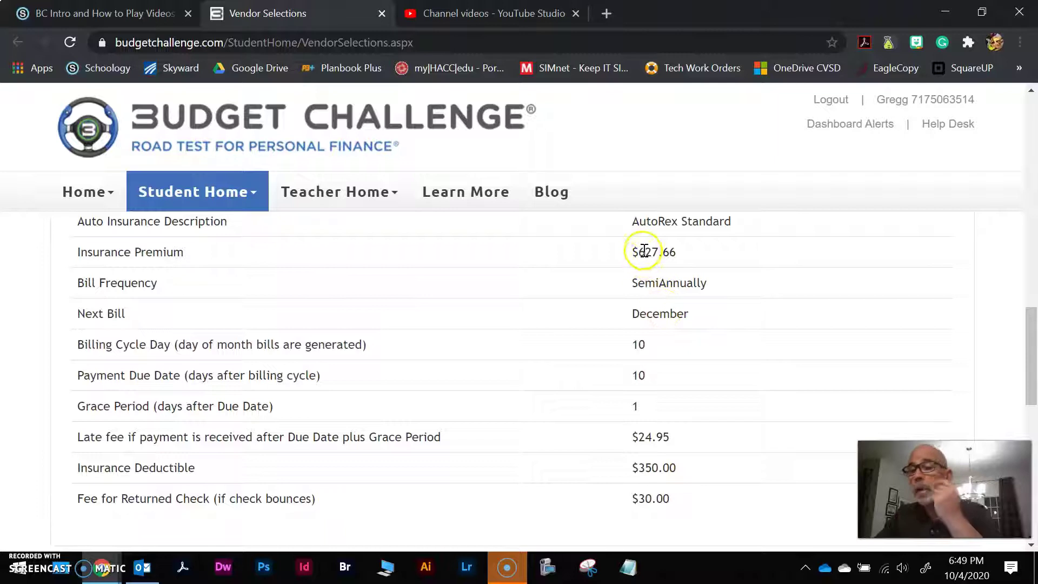
left_click_drag(639, 252, 676, 253)
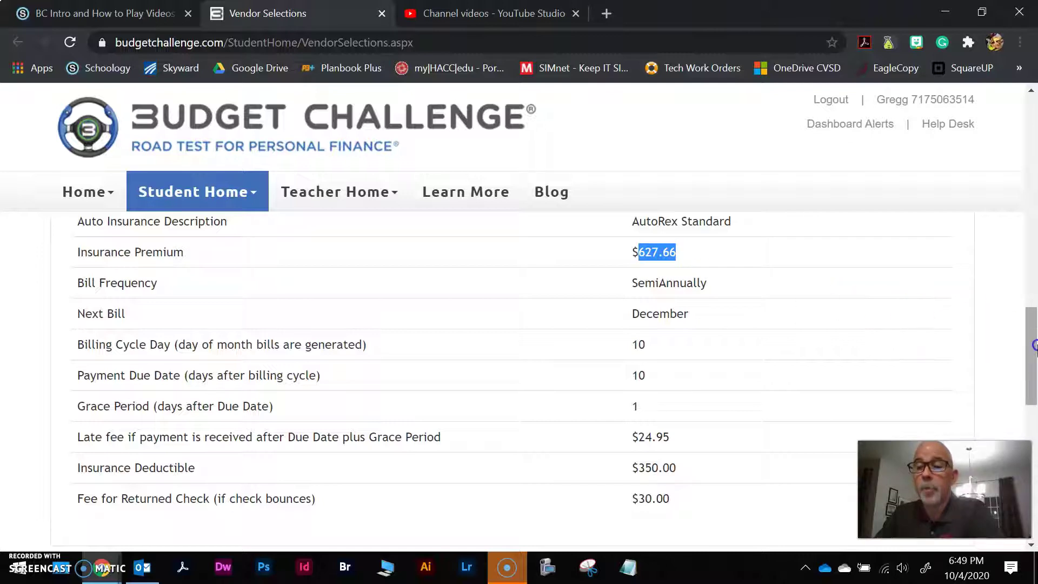
Open the auto loan vendor selection and compare the payments of the Credit Union and Bank Loan options
left_click_drag(1035, 348, 1031, 271)
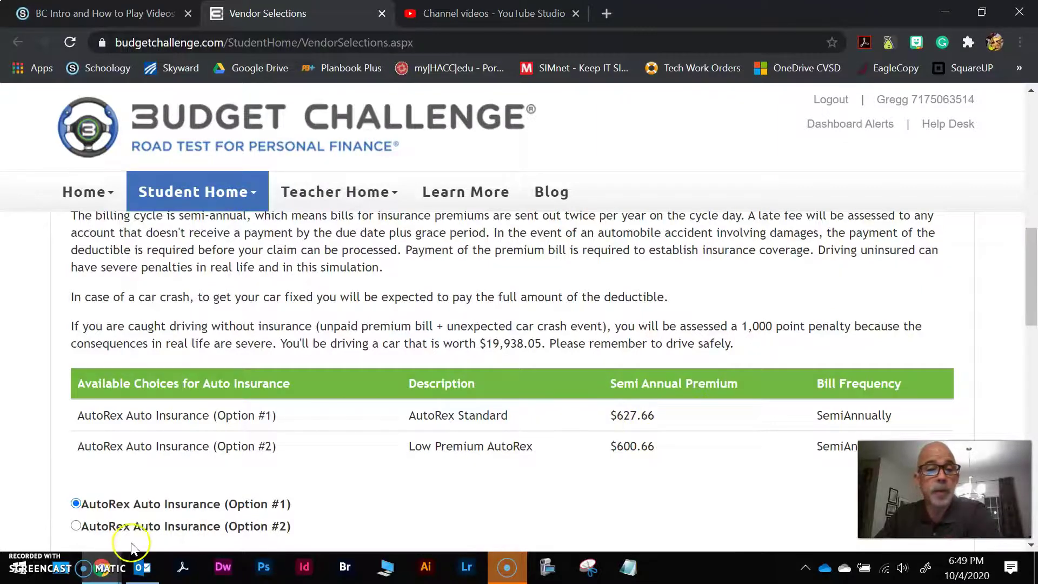
scroll(316, 363, "up", 3)
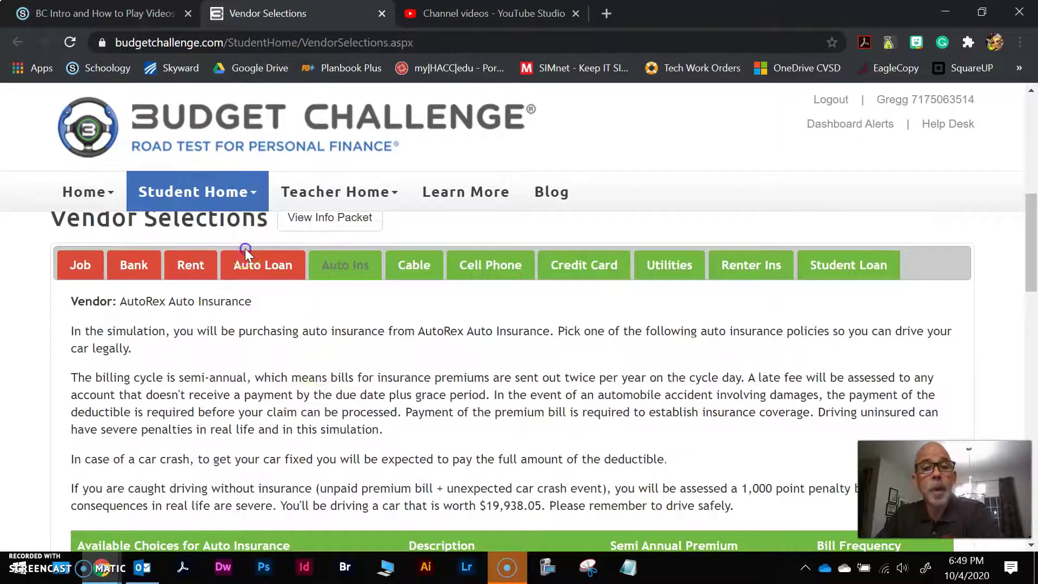
left_click(265, 263)
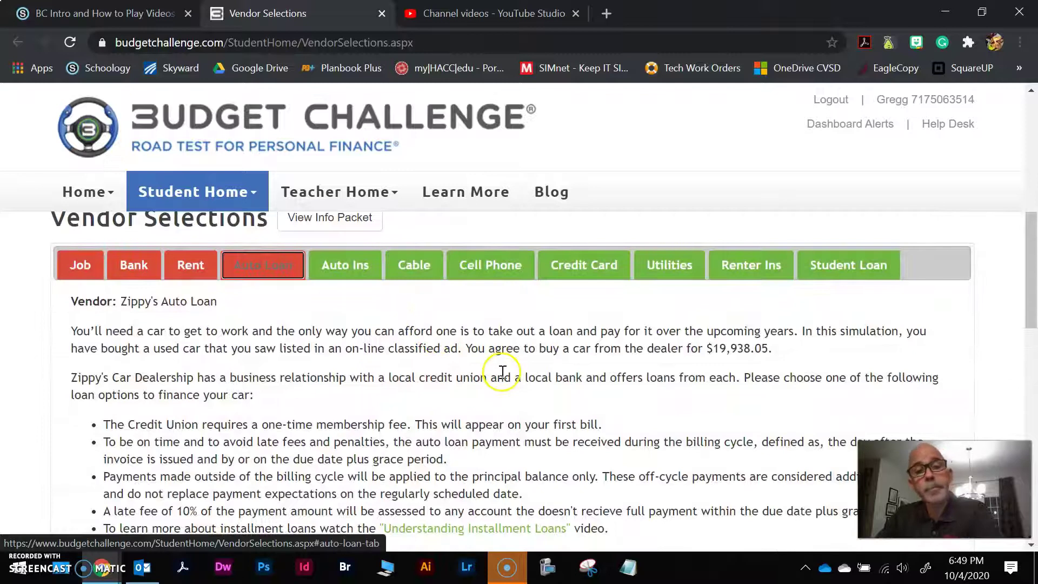
scroll(503, 373, "down", 4)
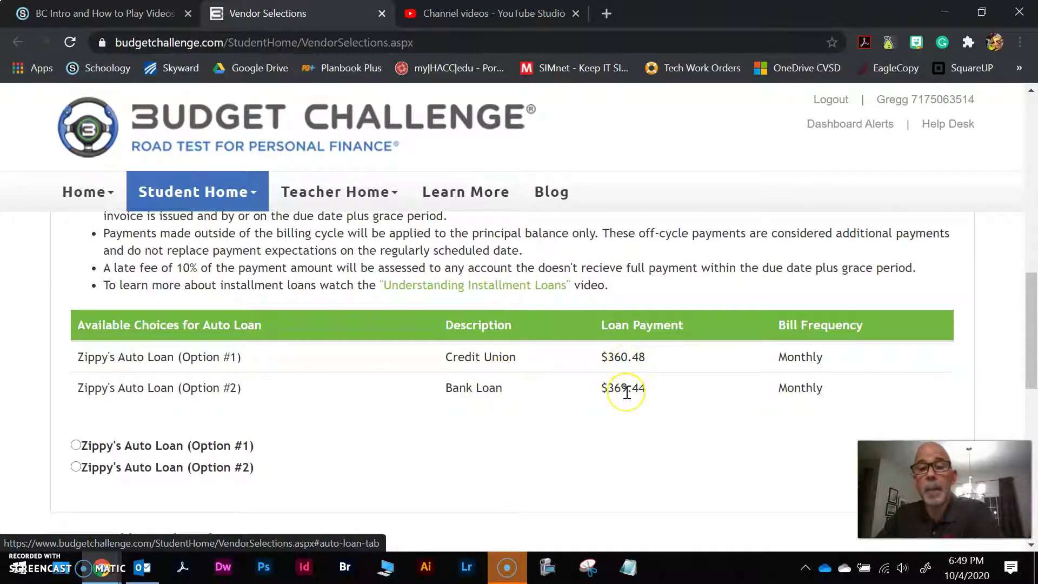
scroll(627, 392, "up", 2)
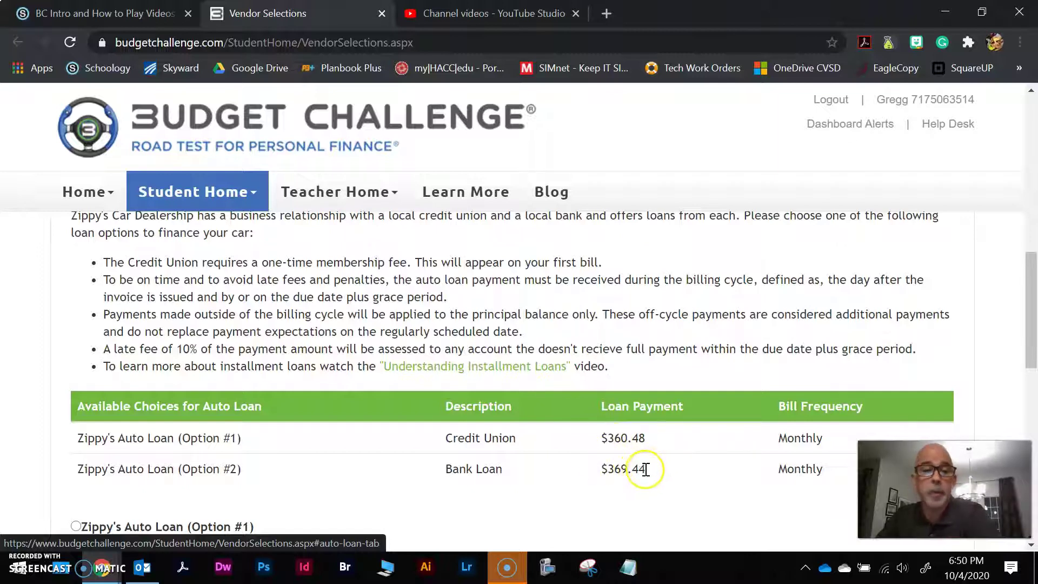
scroll(638, 473, "down", 3)
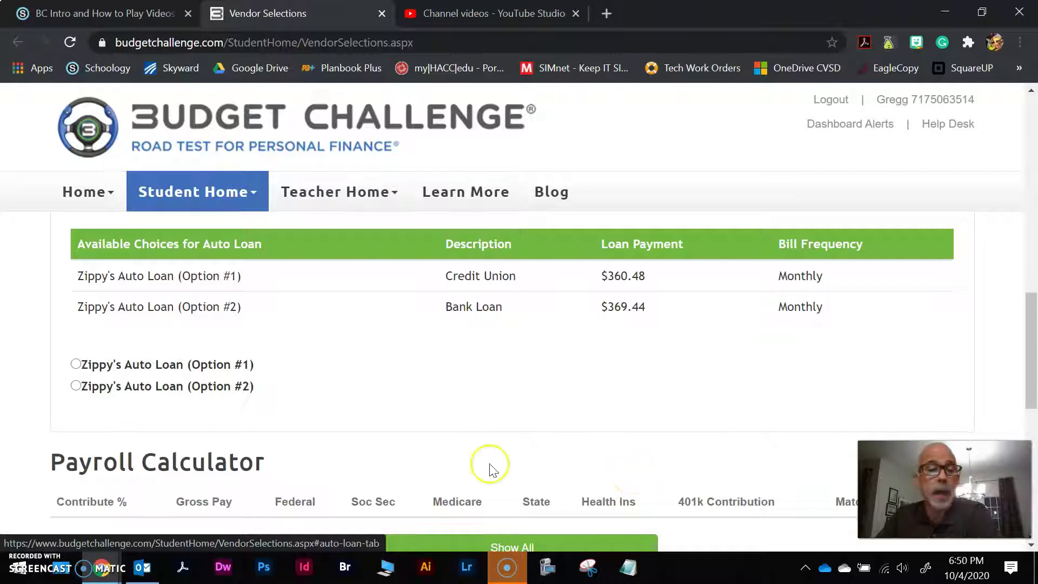
Choose Zippy's Auto Loan (Option #1) and review its terms, highlighting the late fee percentage and one-time membership fee
left_click(76, 364)
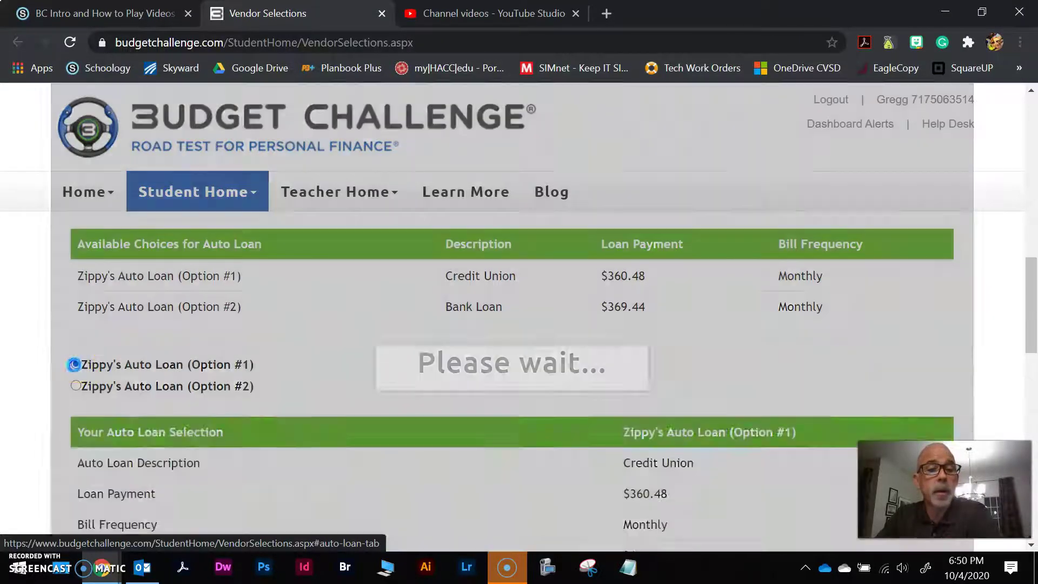
scroll(739, 403, "down", 5)
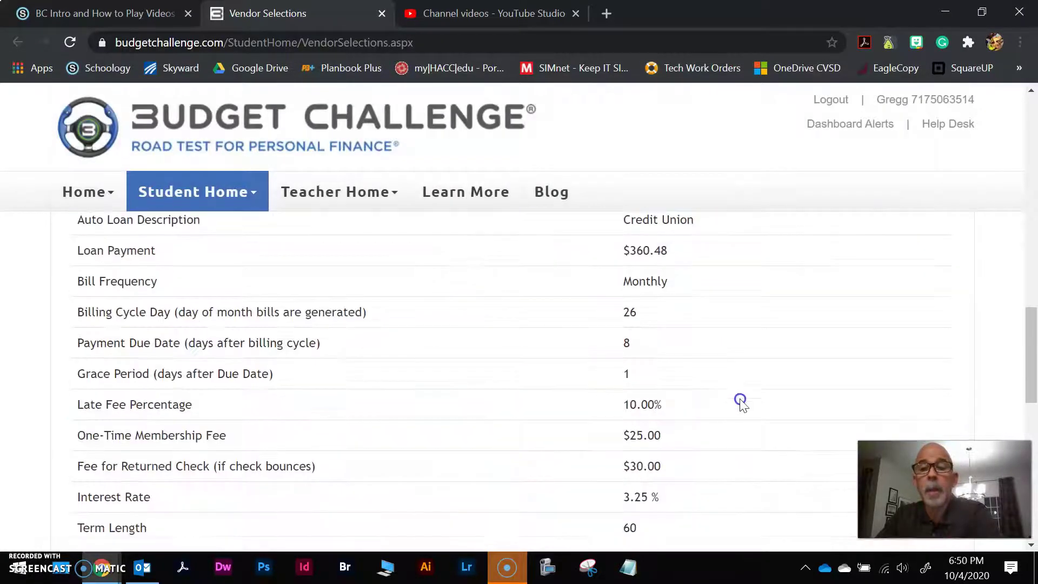
scroll(688, 341, "up", 2)
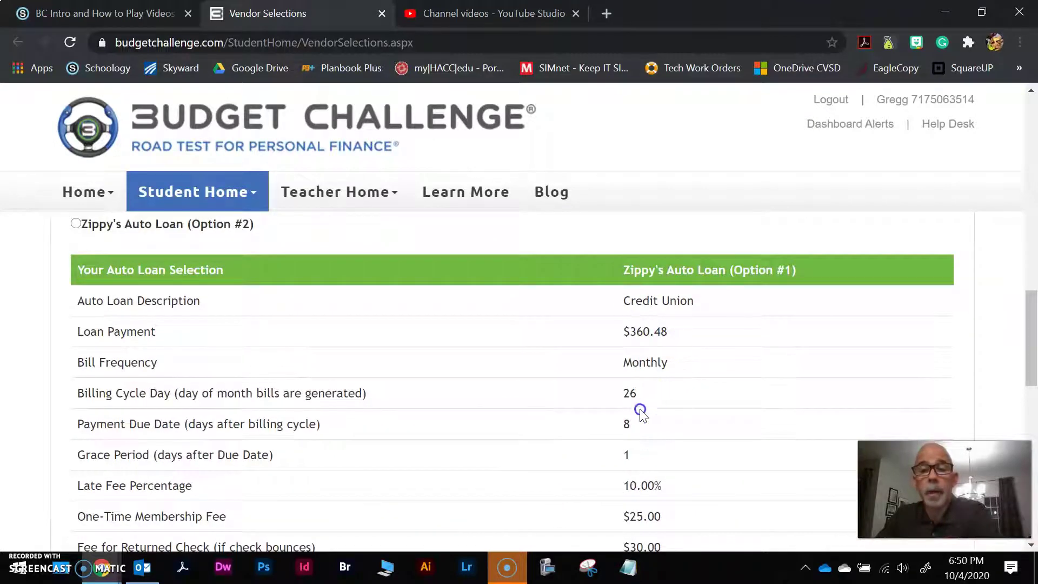
scroll(673, 430, "down", 2)
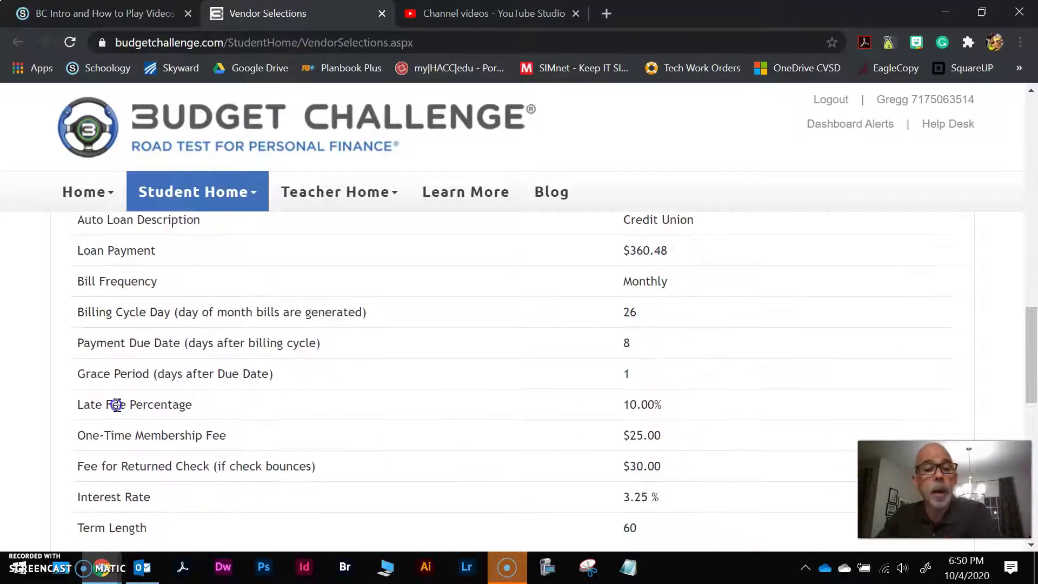
left_click_drag(250, 411, 706, 417)
left_click_drag(128, 439, 694, 438)
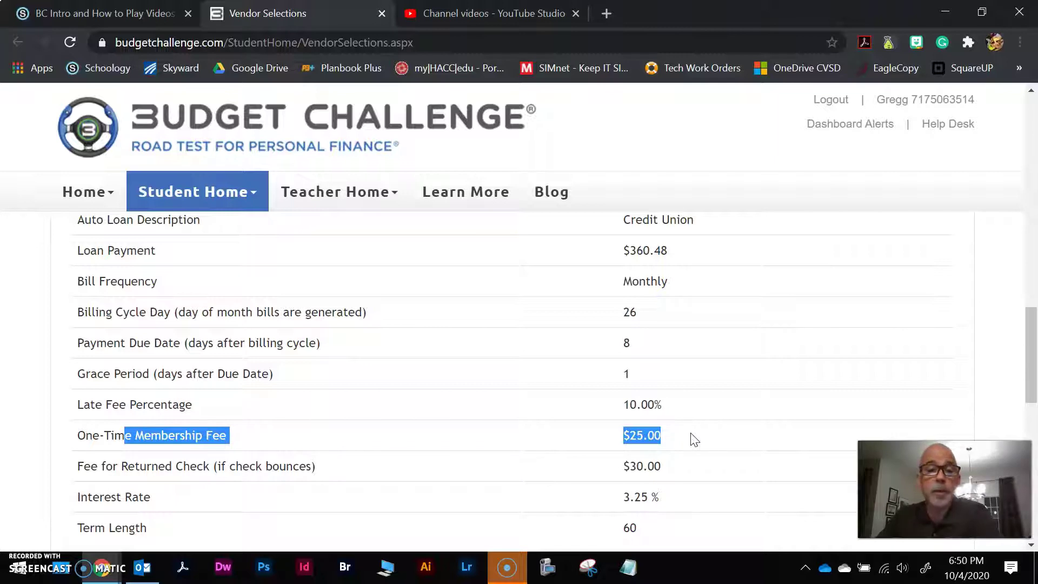
Highlight the interest rate in the selected auto loan's details, then return to the loan options
scroll(648, 430, "down", 2)
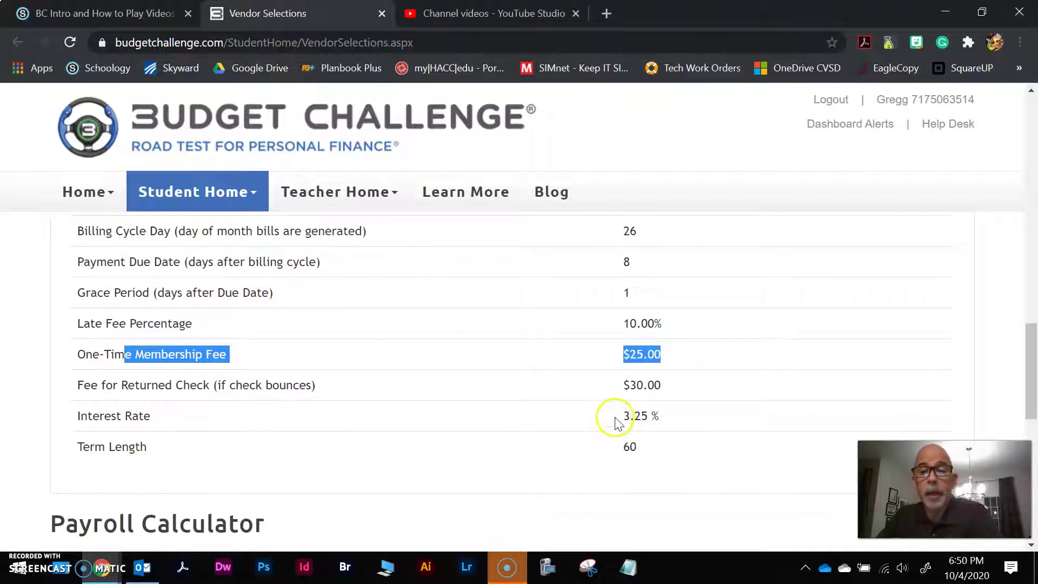
left_click(627, 416)
left_click_drag(627, 416, 669, 420)
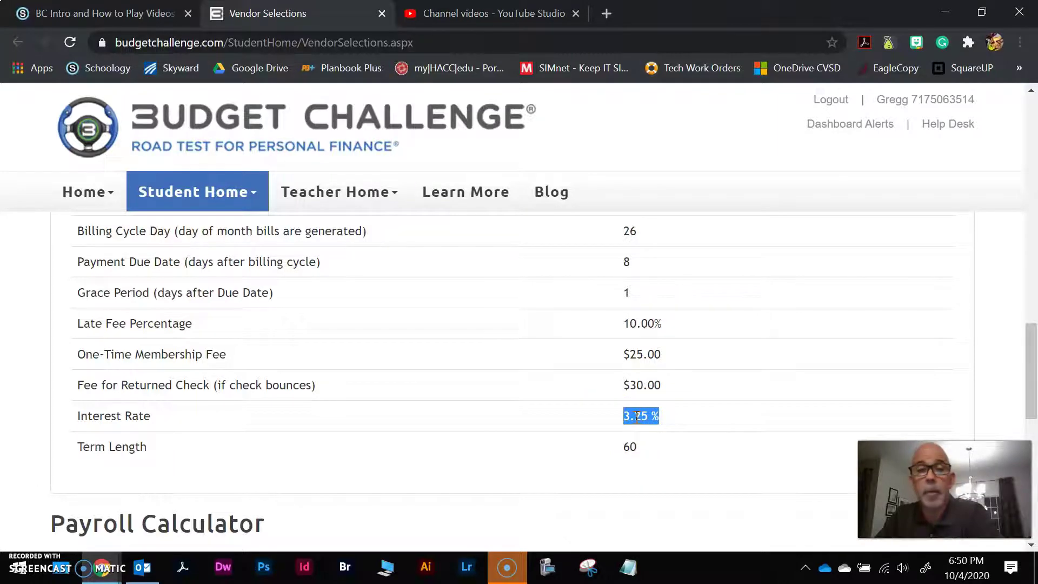
scroll(637, 416, "up", 3)
scroll(637, 427, "up", 3)
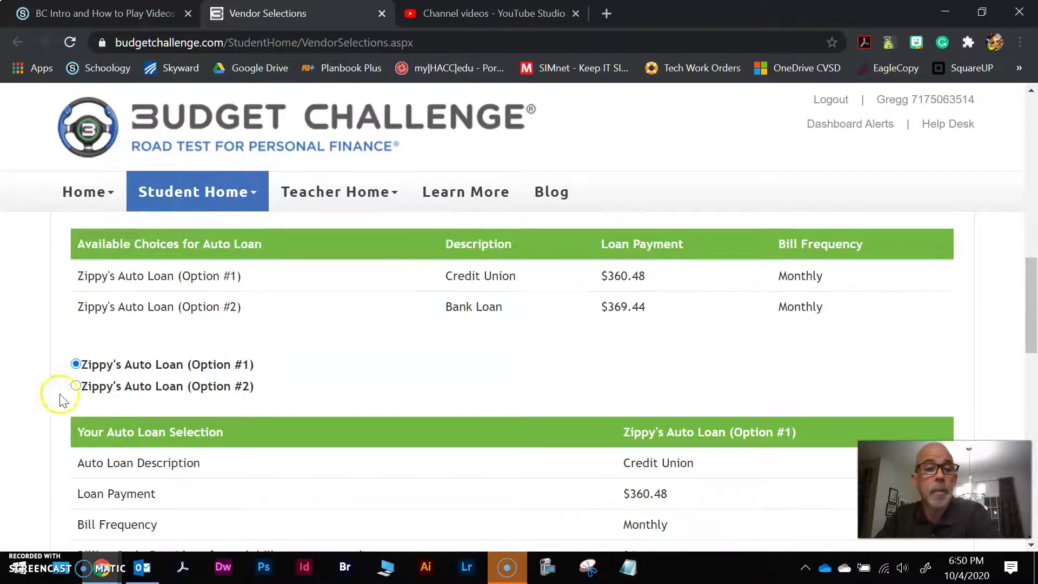
Choose Zippy's Auto Loan (Option #2) and review its terms, highlighting the loan description, payment and interest rate
left_click(77, 386)
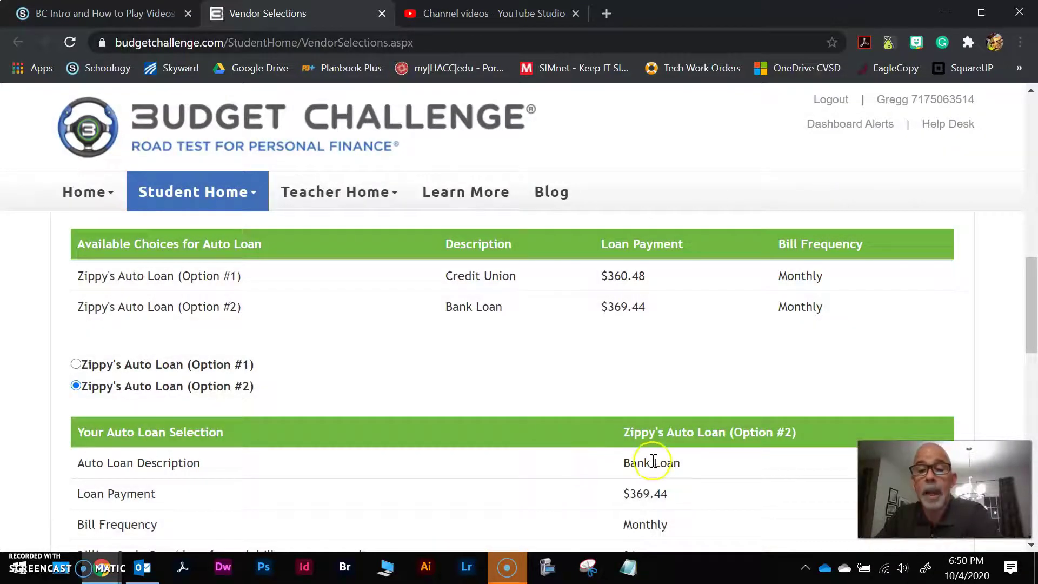
double_click(654, 462)
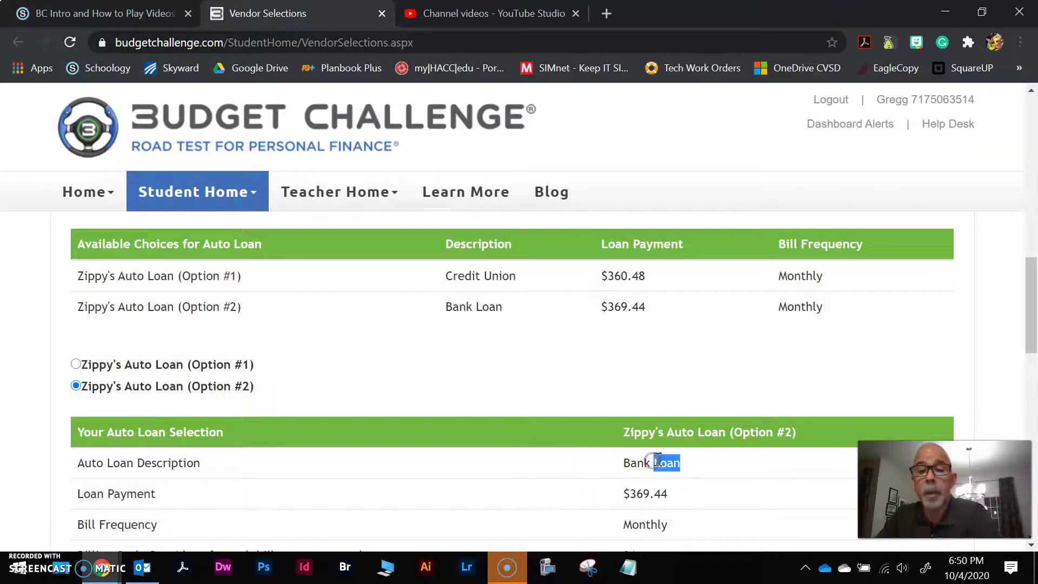
double_click(648, 494)
scroll(736, 498, "down", 5)
scroll(740, 497, "down", 2)
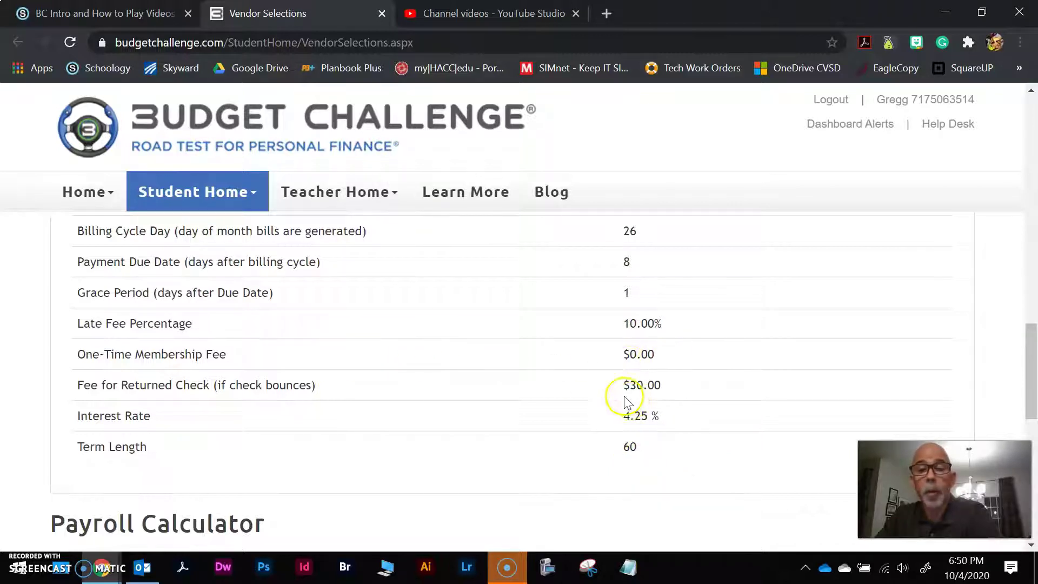
left_click_drag(622, 421, 673, 427)
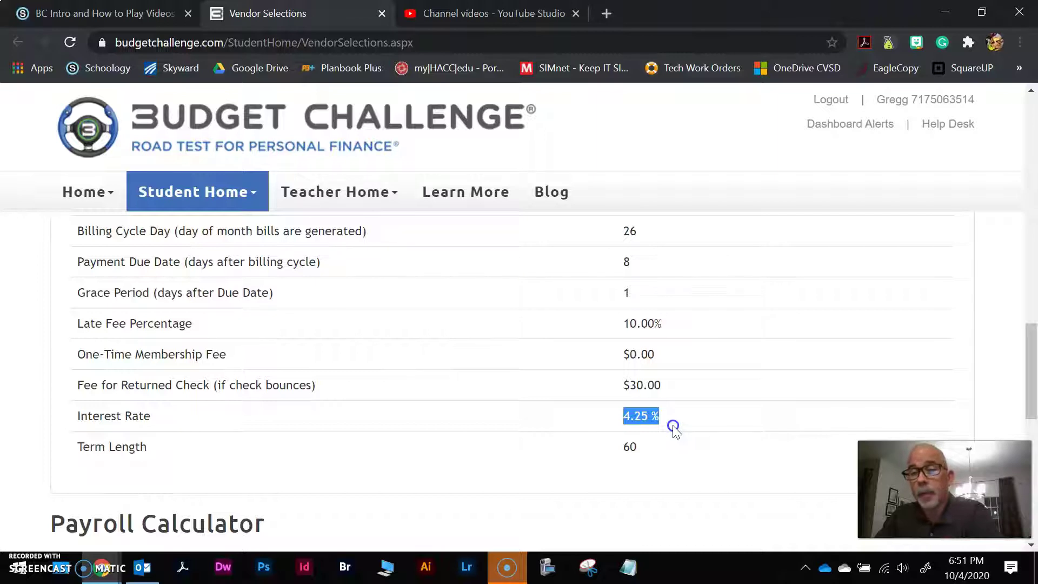
scroll(673, 427, "up", 3)
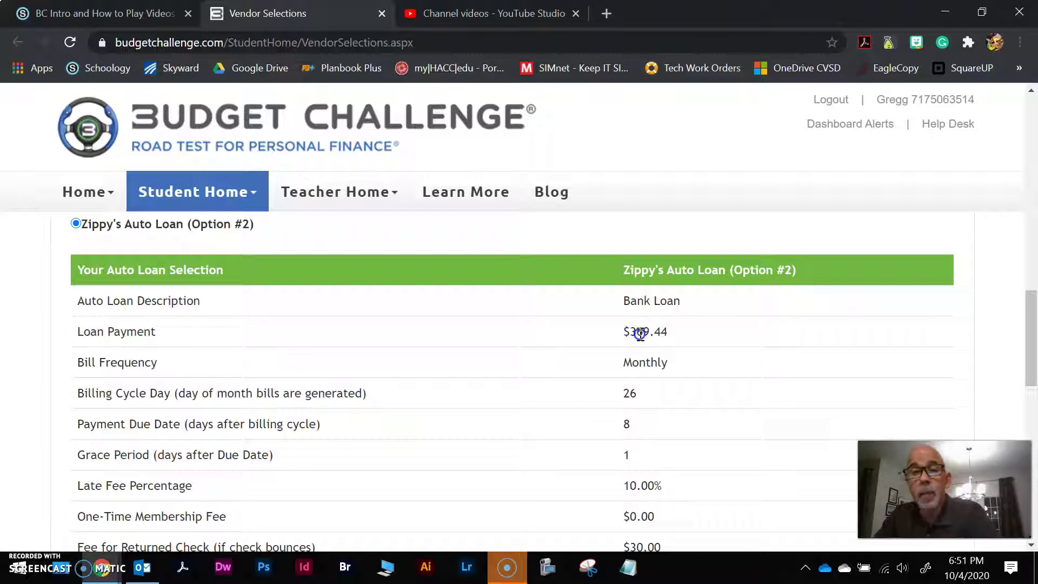
scroll(659, 367, "up", 1)
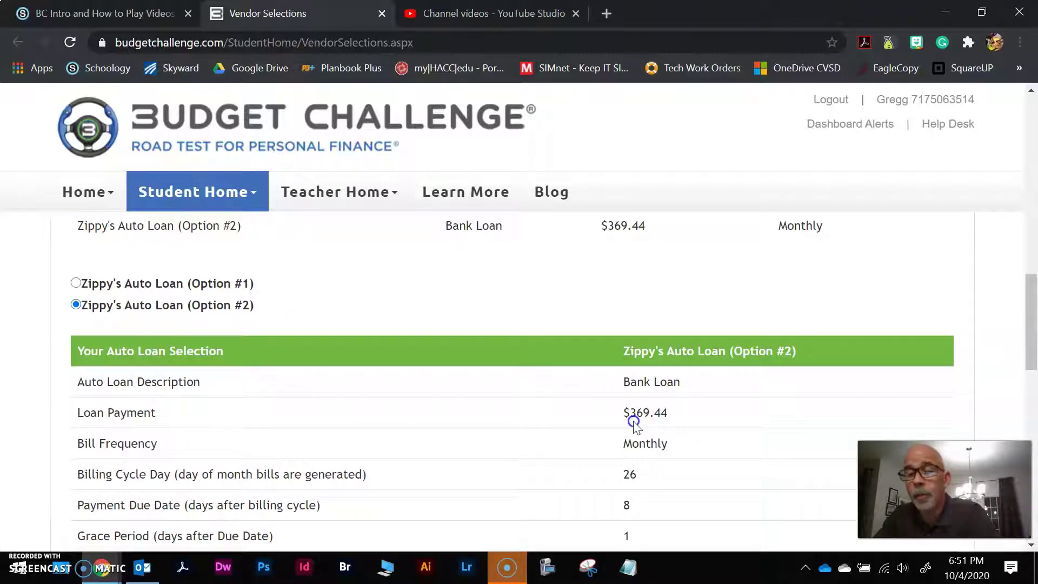
left_click(147, 312)
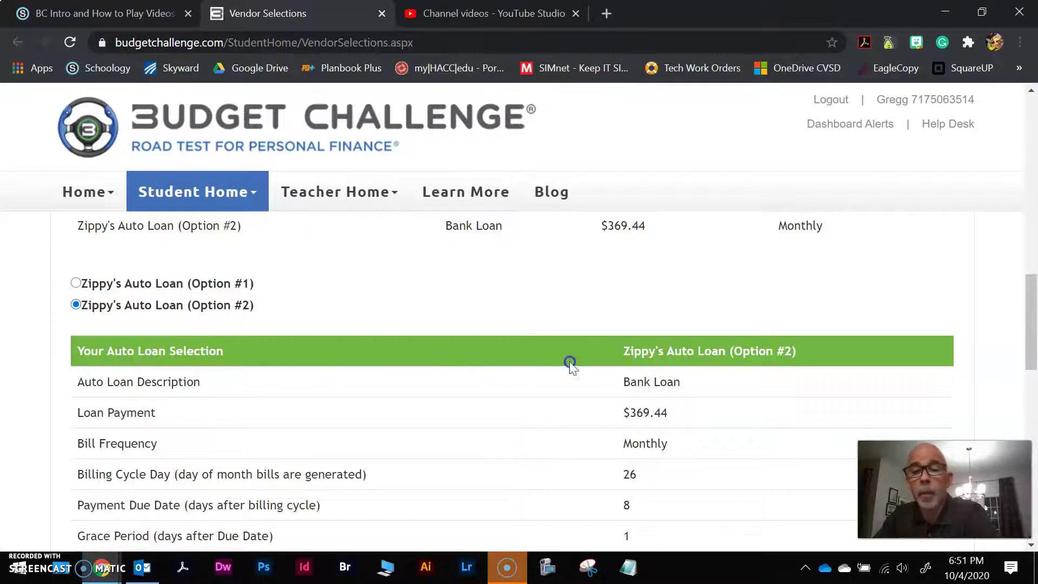
Open the rent vendor selection and highlight the Split 3 Bedroom description among the available apartment choices
scroll(667, 426, "down", 3)
scroll(666, 434, "up", 4)
scroll(667, 433, "up", 8)
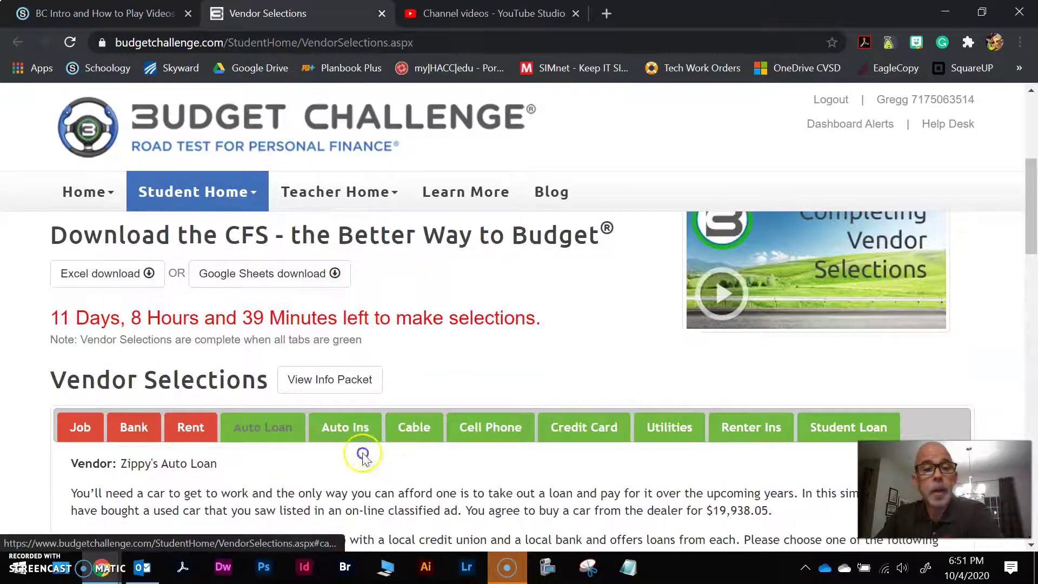
left_click(186, 438)
scroll(463, 474, "down", 4)
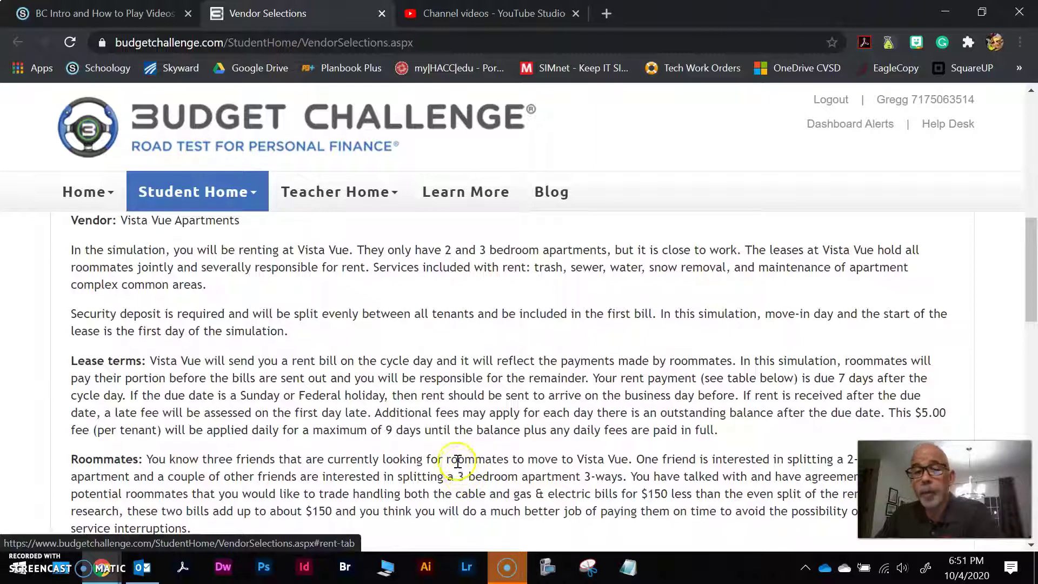
scroll(441, 449, "down", 5)
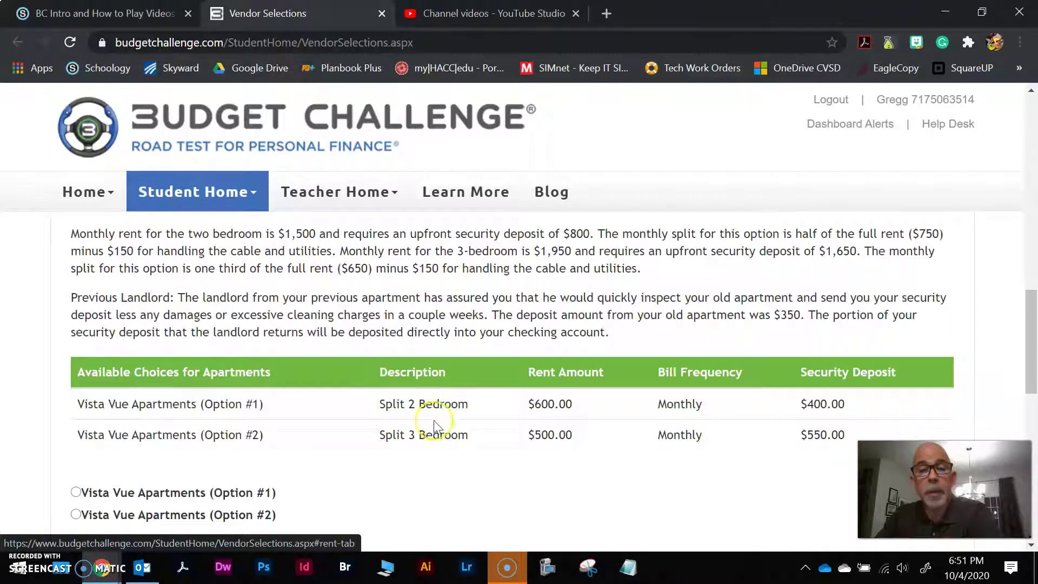
left_click_drag(383, 436, 471, 439)
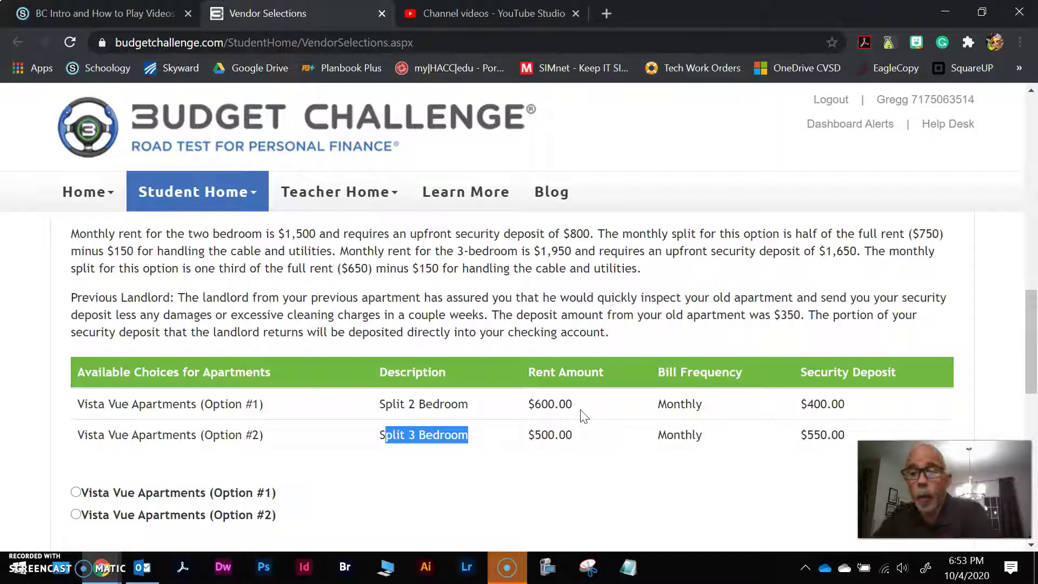
Review the Vista Vue lease terms and highlight the Roommates paragraph, then compare the two apartments' security deposits
scroll(558, 358, "up", 5)
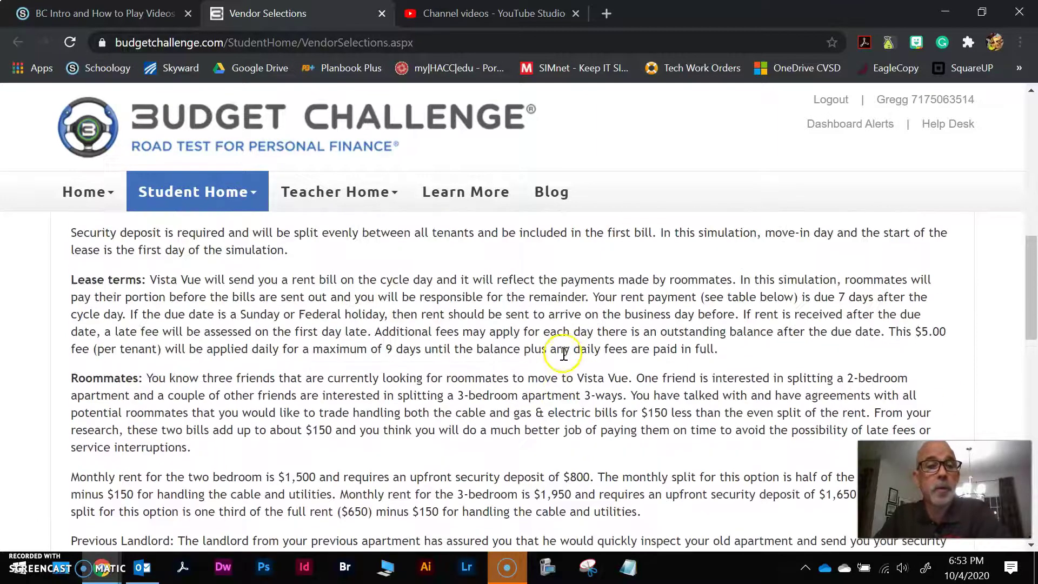
scroll(564, 352, "up", 2)
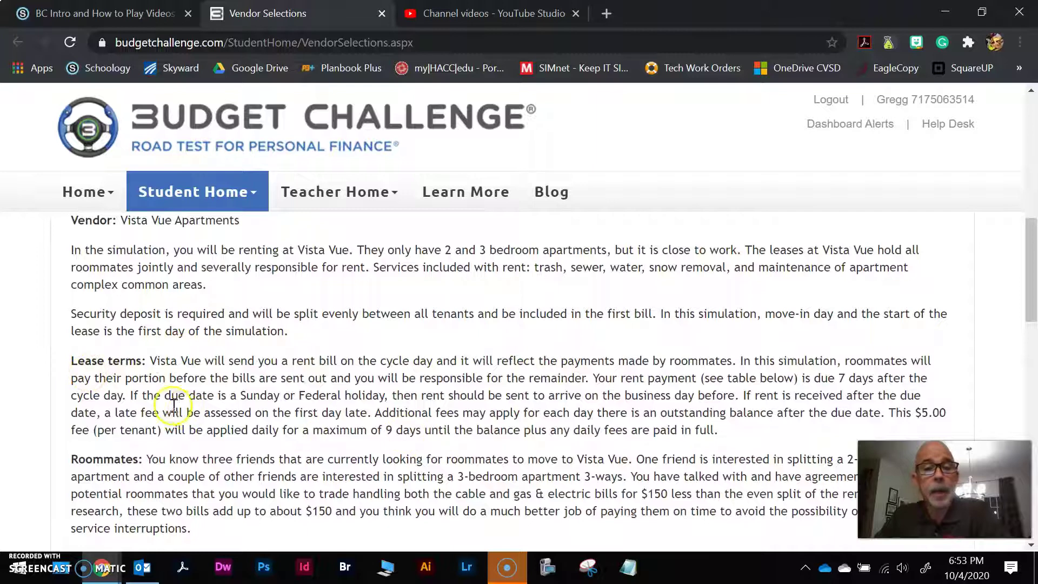
scroll(179, 399, "down", 2)
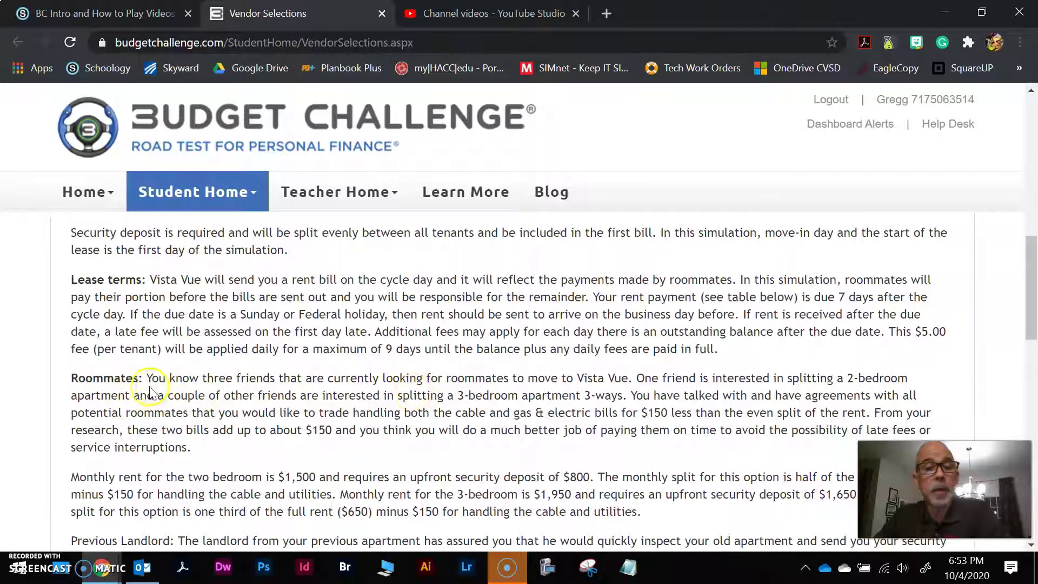
left_click_drag(147, 381, 349, 451)
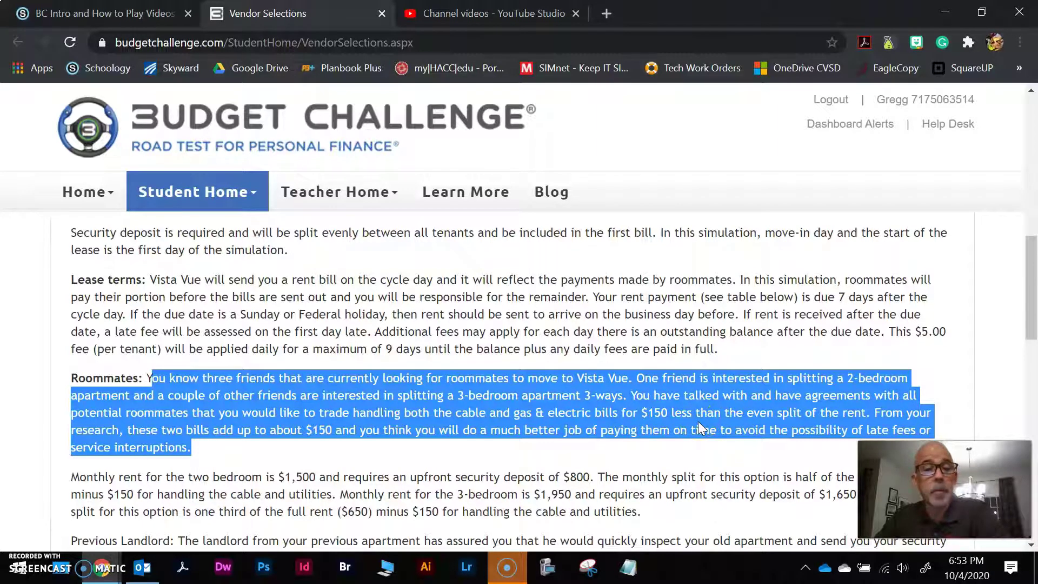
scroll(519, 449, "down", 1)
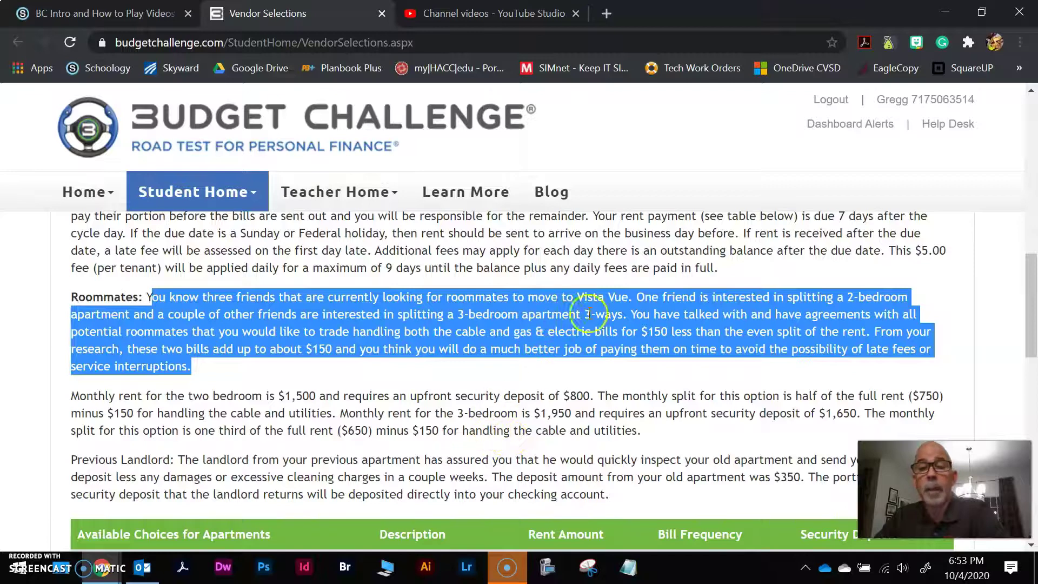
scroll(653, 373, "down", 2)
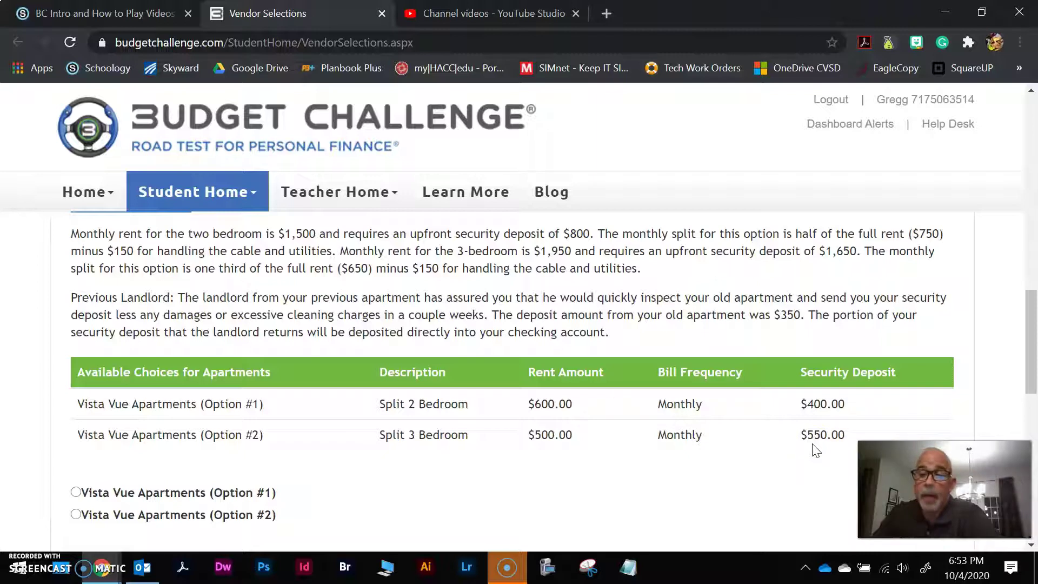
Highlight the deduction for handling the cable and utilities in the 3-bedroom rent split, then clear the highlight
scroll(820, 405, "up", 1)
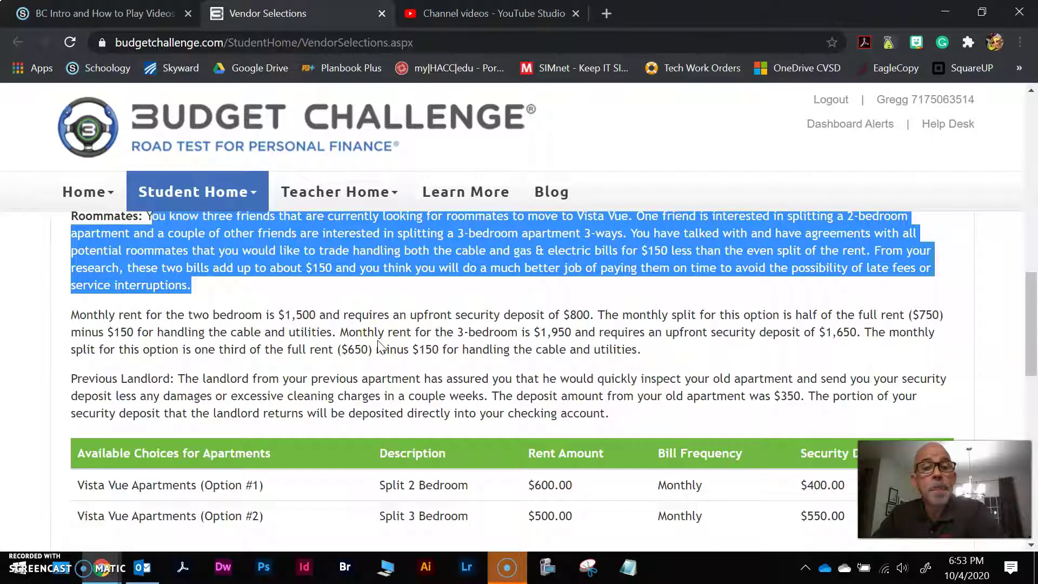
left_click_drag(354, 350, 670, 354)
left_click(669, 357)
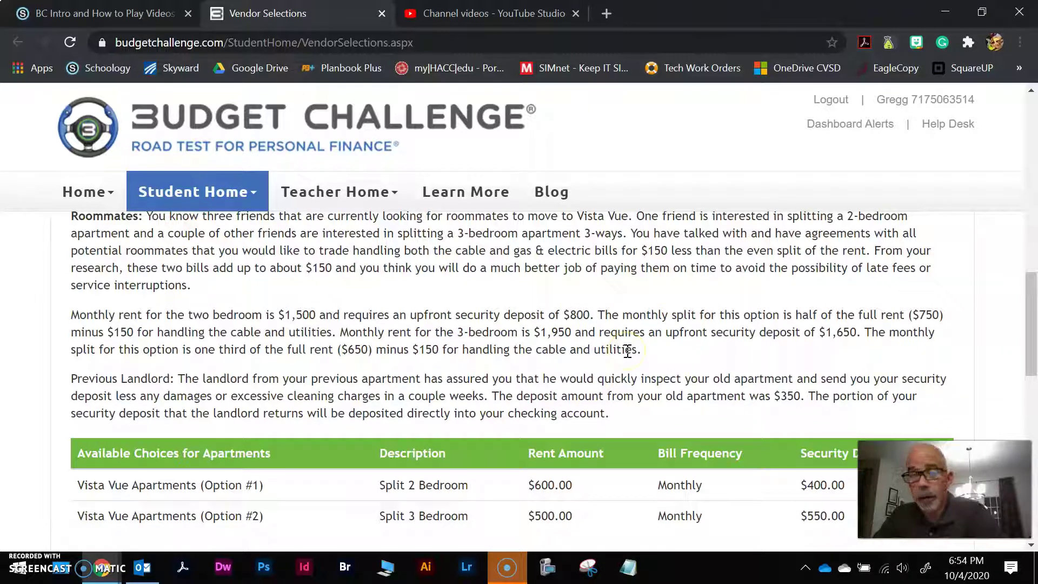
Choose Vista Vue Apartments (Option #1) and highlight the First Month Rent Amount in its details
scroll(616, 345, "down", 3)
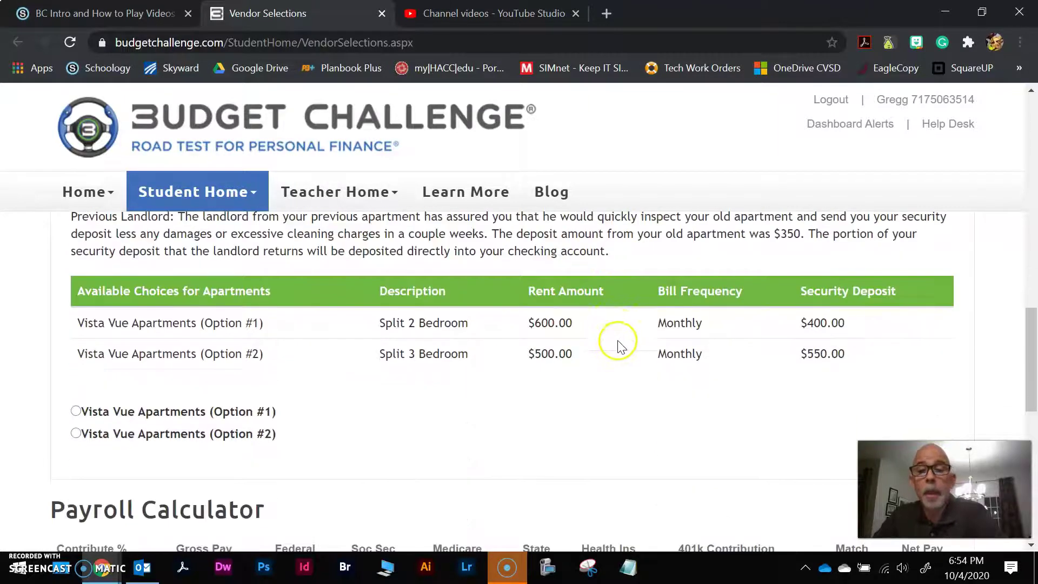
scroll(621, 335, "down", 2)
scroll(643, 351, "up", 2)
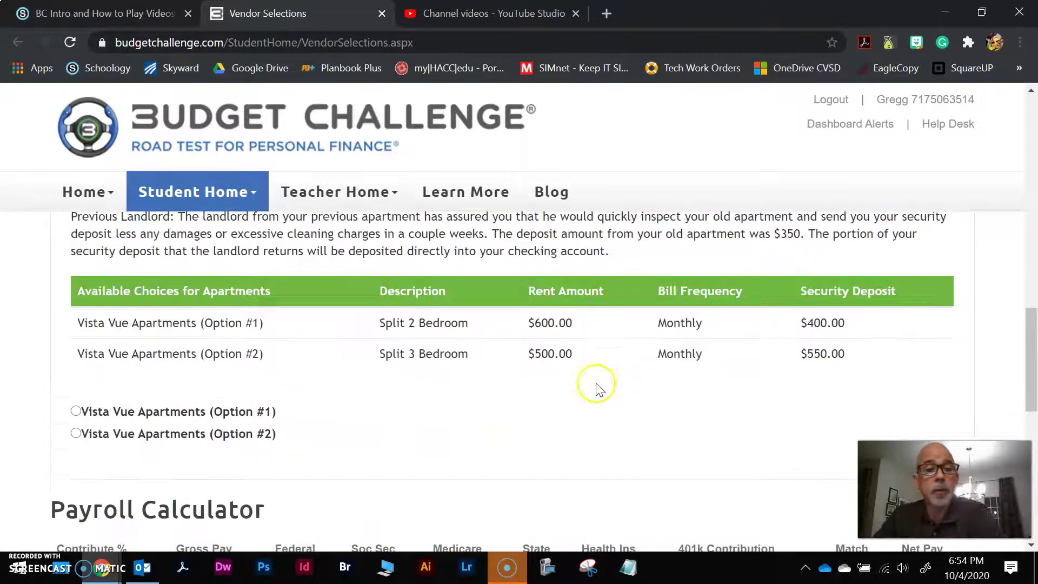
left_click(76, 411)
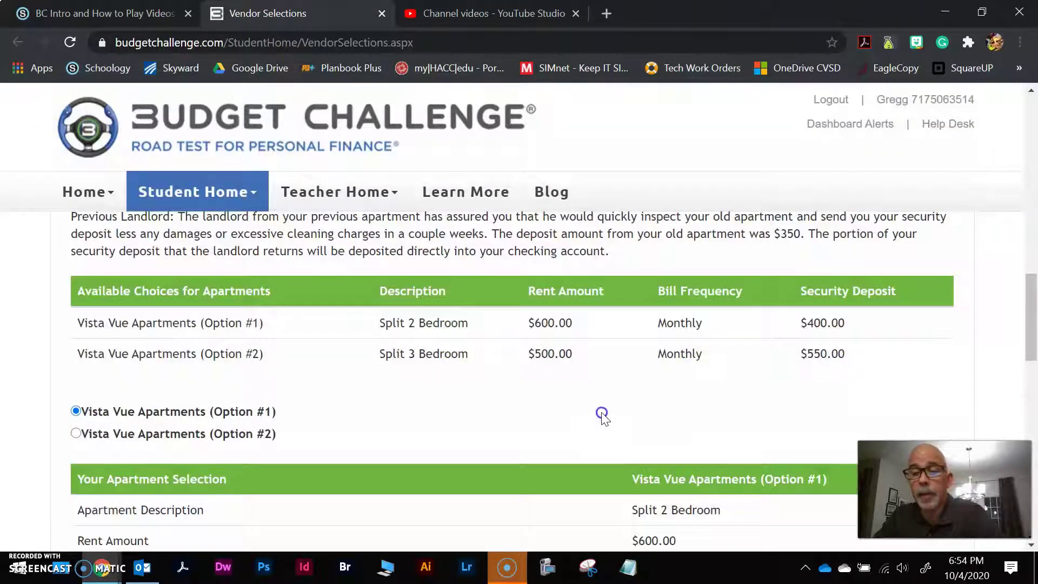
scroll(714, 415, "down", 3)
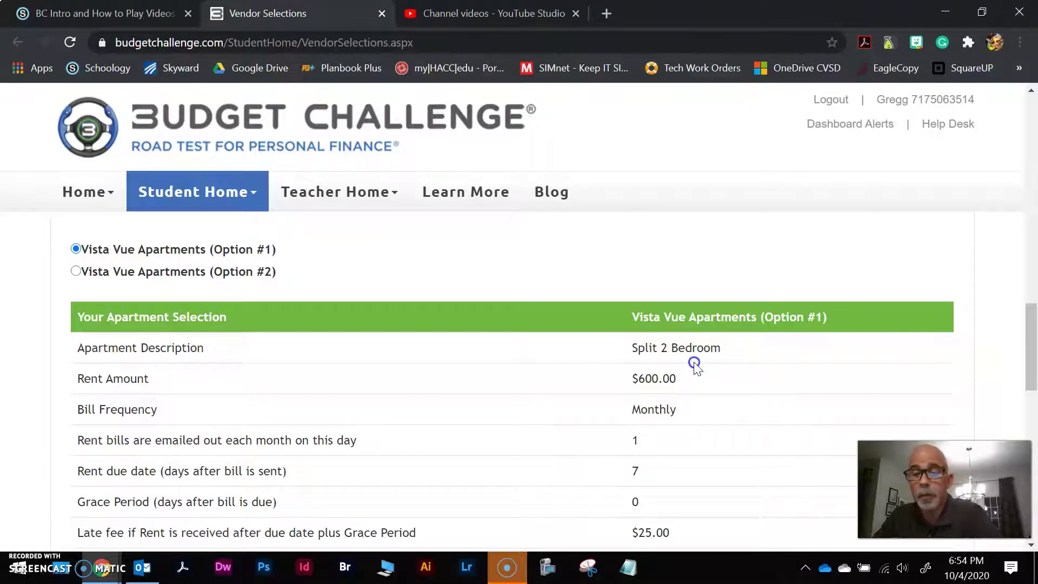
scroll(695, 368, "down", 4)
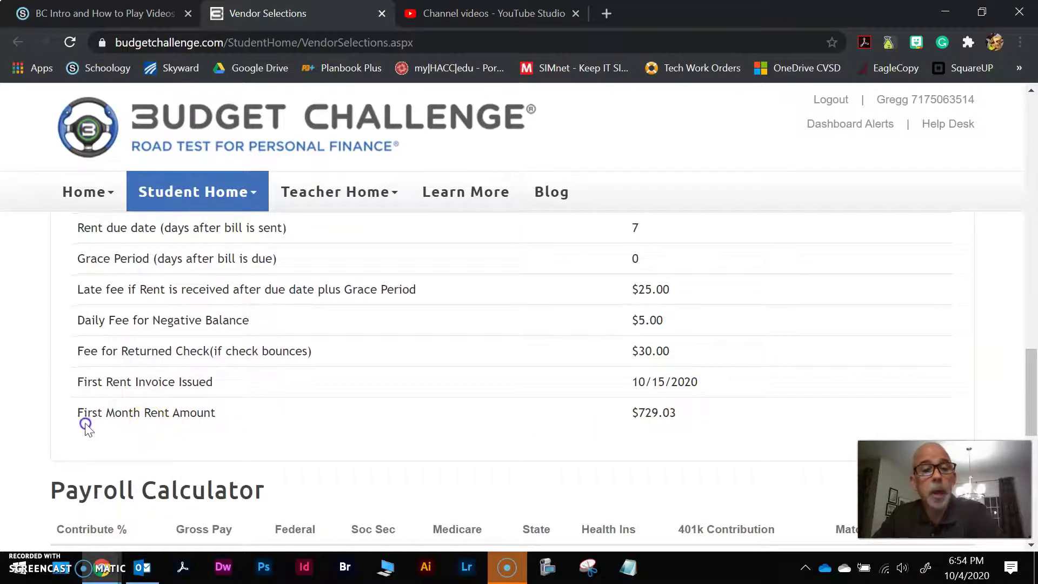
left_click_drag(64, 416, 697, 420)
left_click(694, 421)
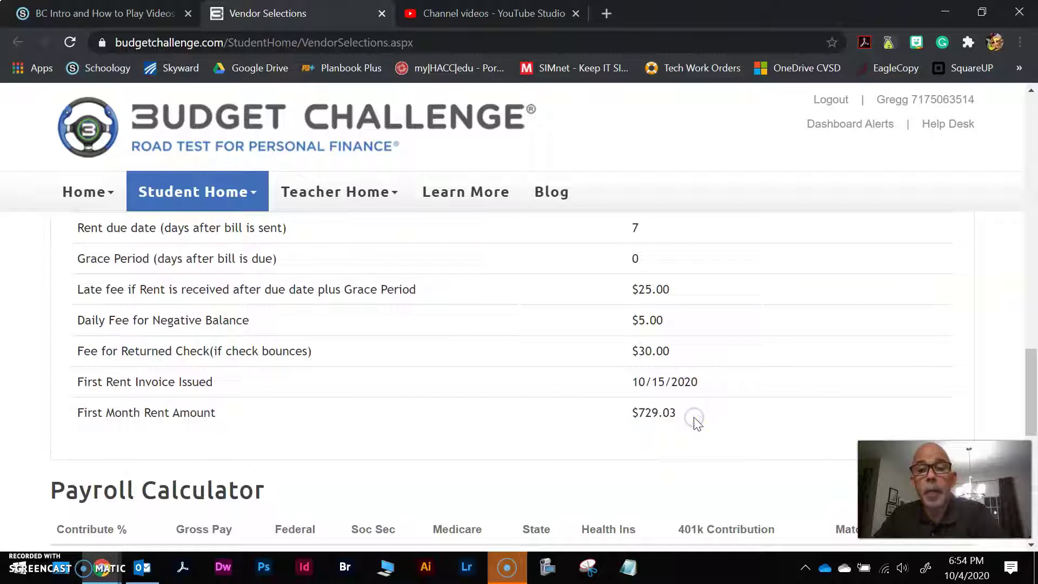
Examine the selected apartment's billing dates and fees, along with the Vista Vue lease and roommate descriptions
scroll(694, 421, "up", 3)
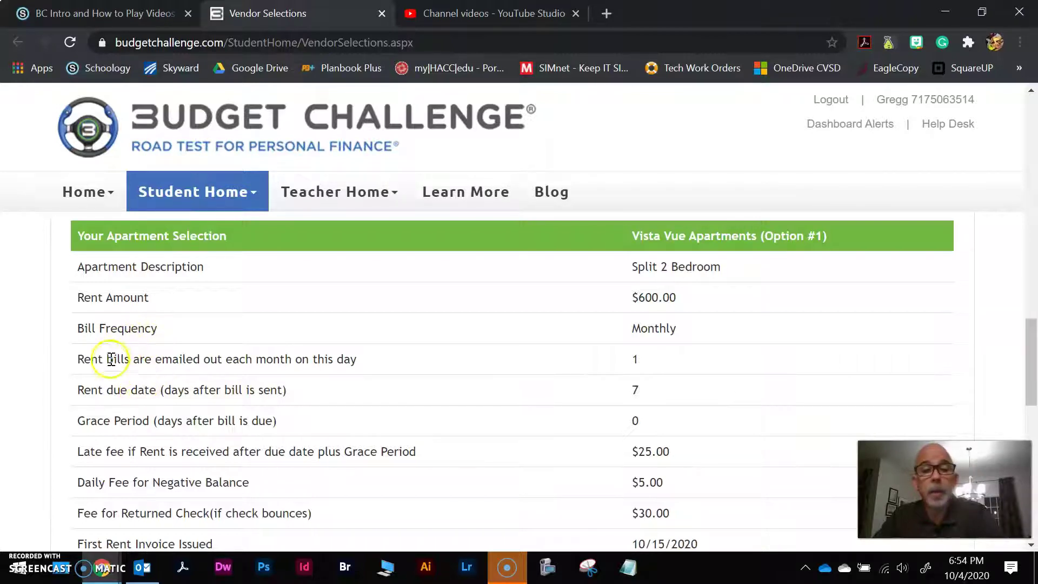
scroll(119, 378, "down", 2)
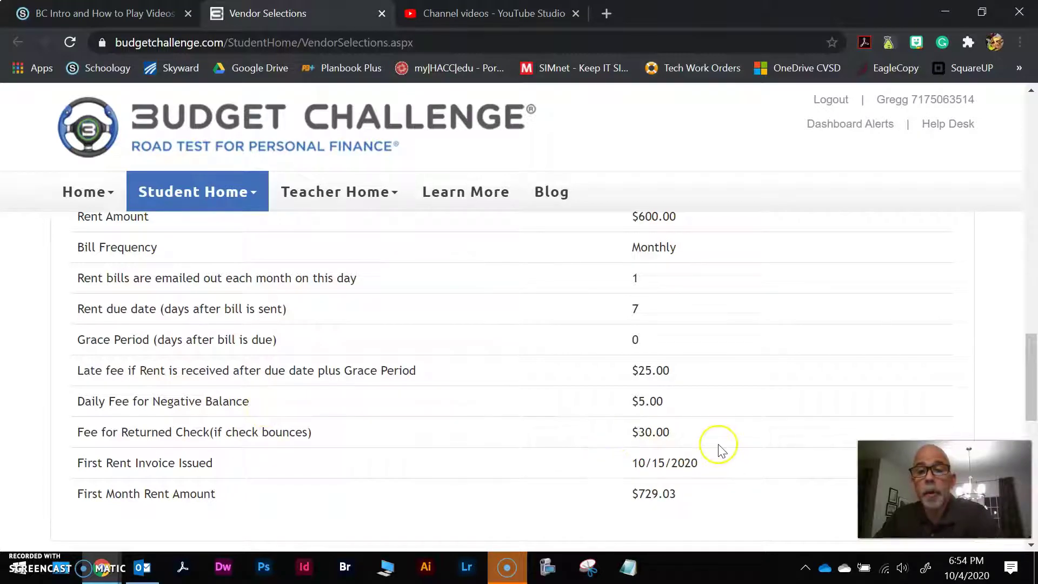
scroll(713, 447, "down", 1)
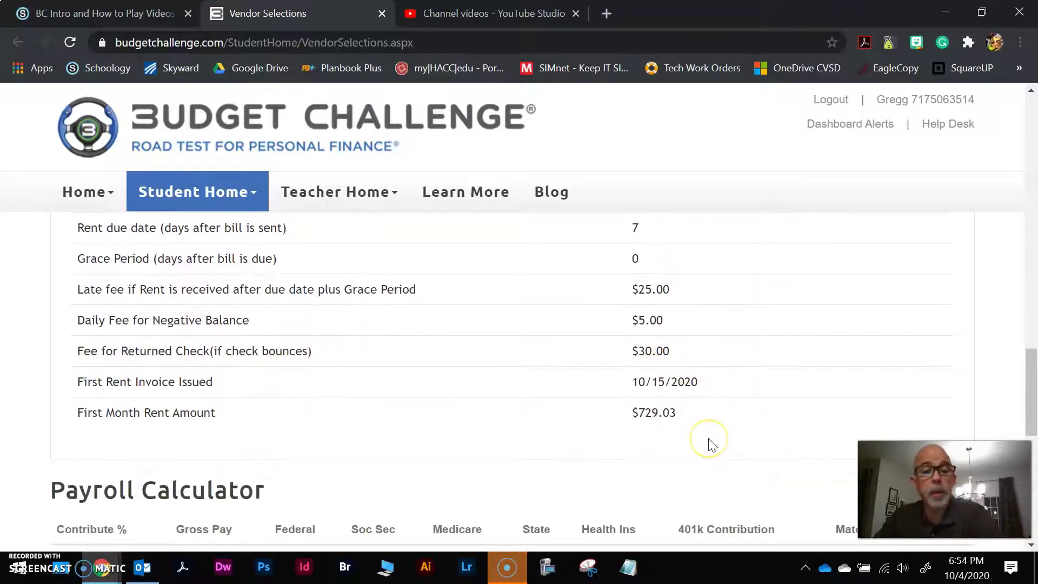
scroll(710, 443, "up", 3)
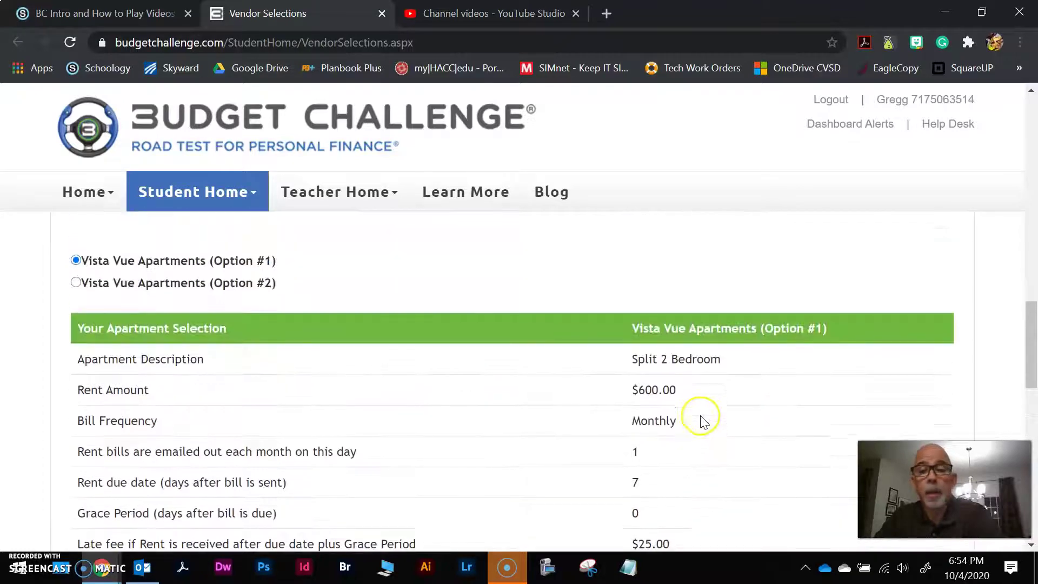
scroll(702, 420, "up", 8)
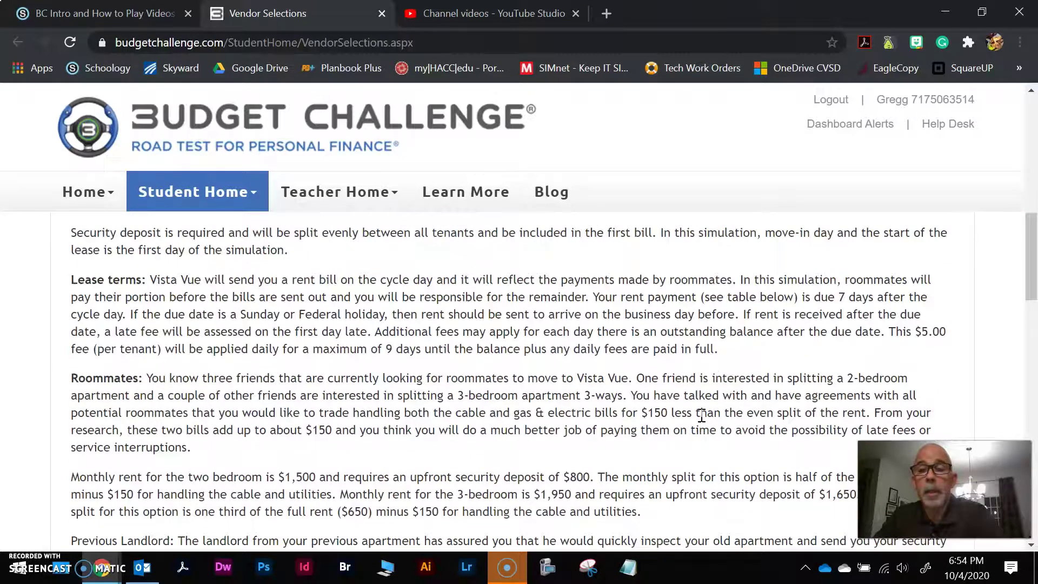
scroll(699, 416, "up", 3)
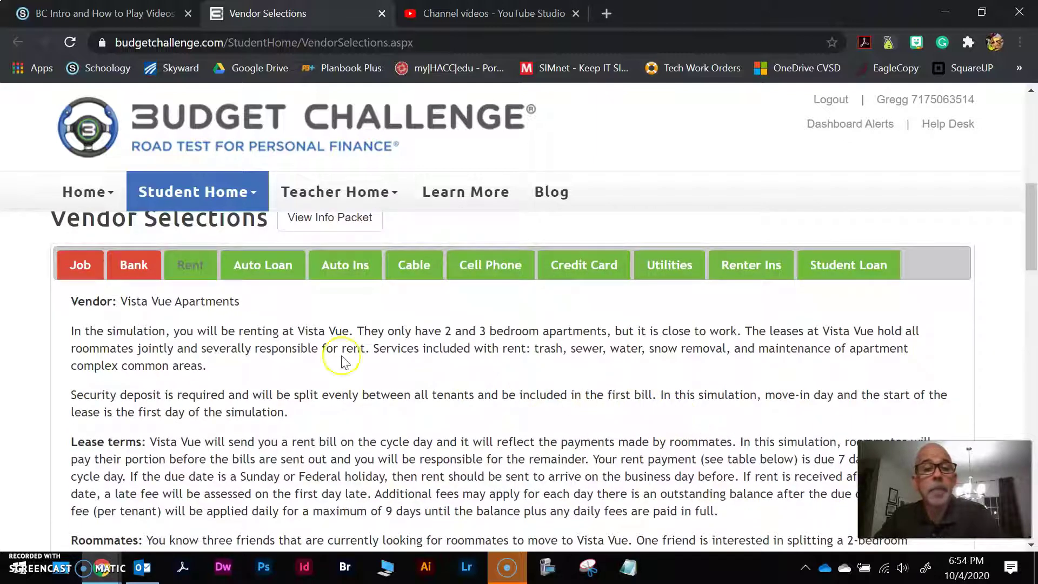
scroll(535, 451, "down", 3)
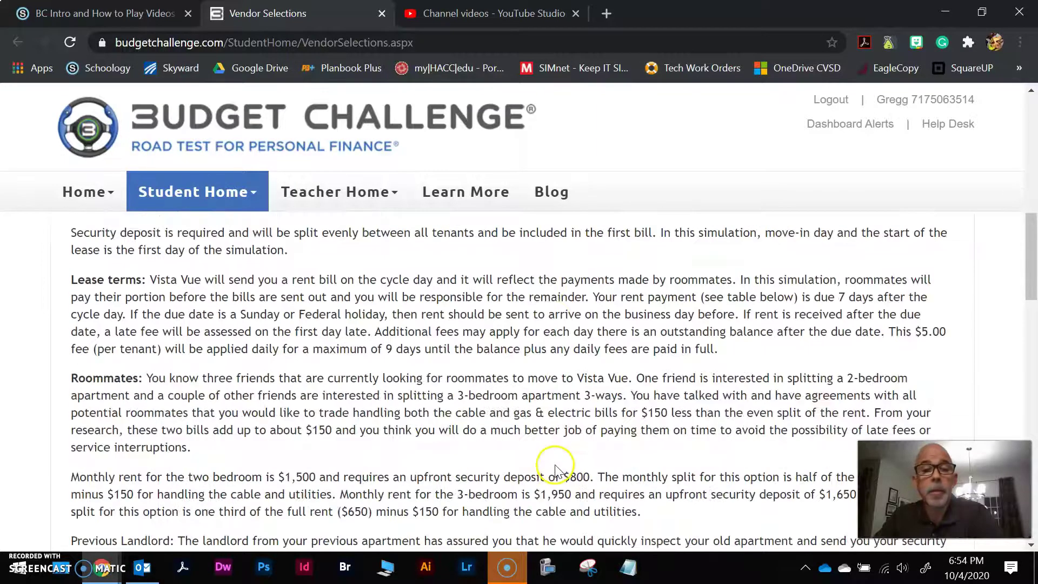
scroll(554, 462, "down", 1)
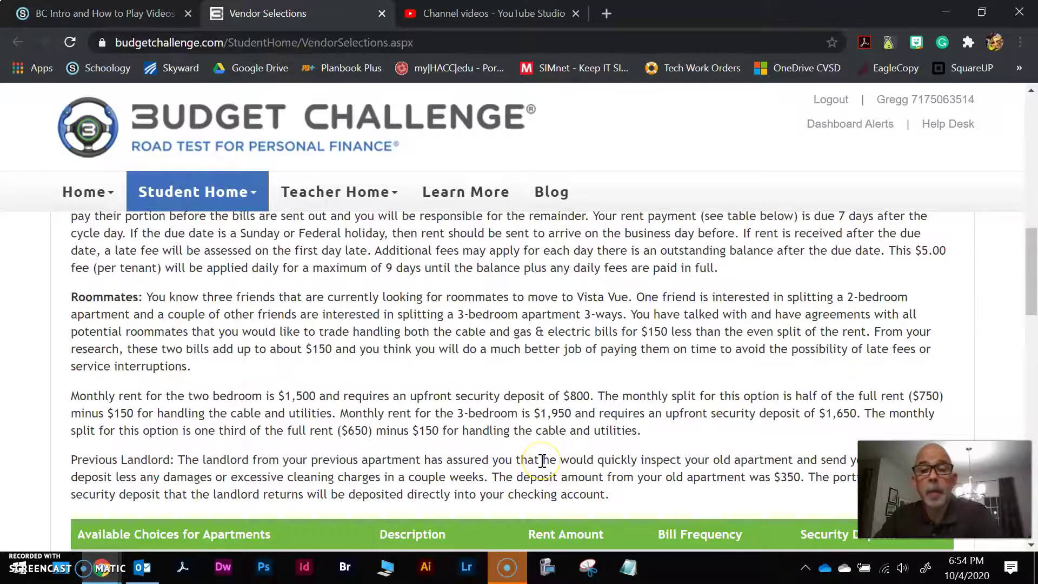
scroll(542, 460, "down", 8)
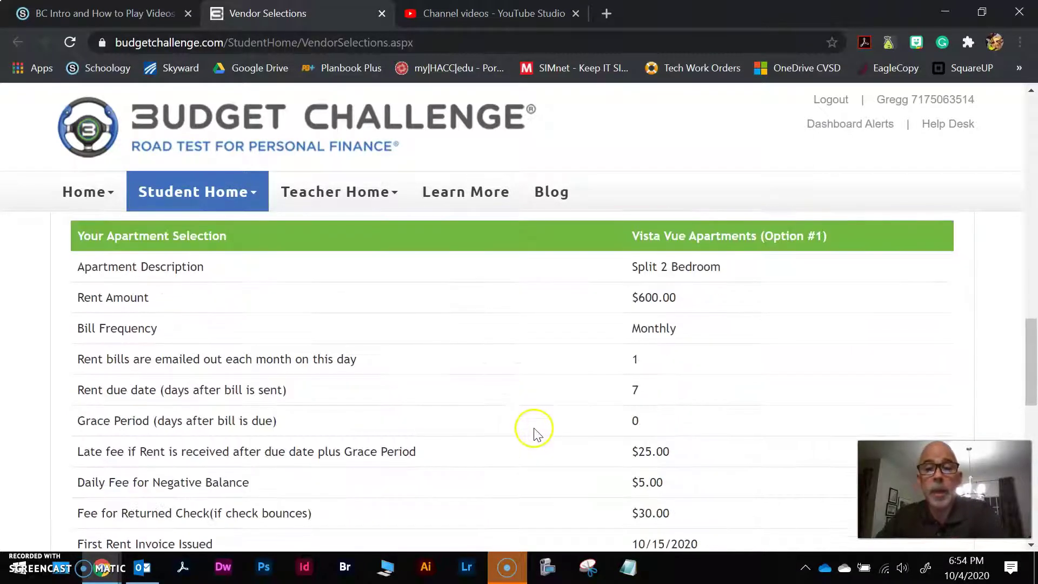
scroll(538, 406, "down", 1)
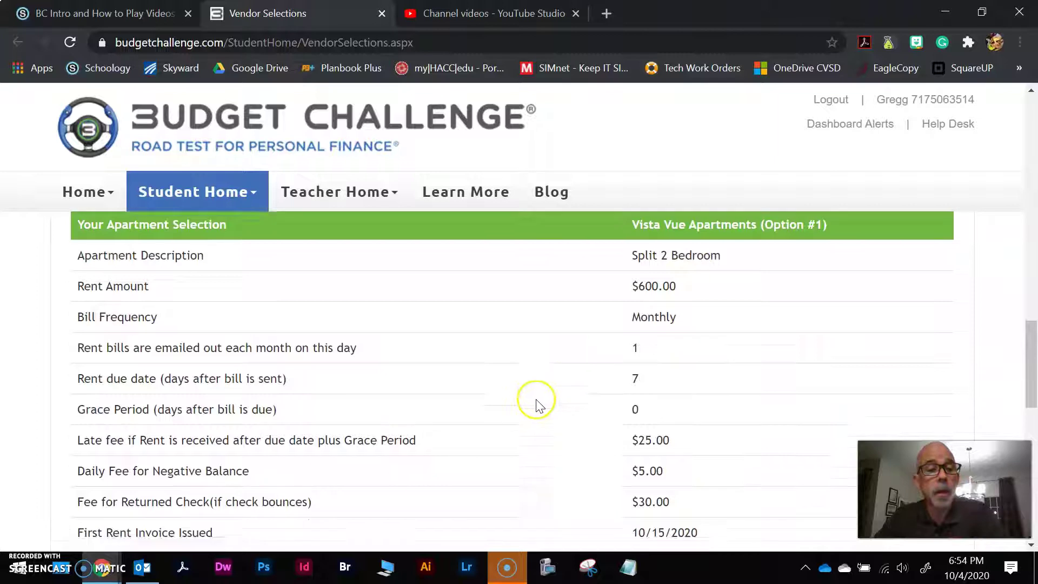
Highlight the First Rent Invoice Issued row and the First Month Rent Amount value for Vista Vue Apartments (Option #1)
scroll(538, 406, "down", 1)
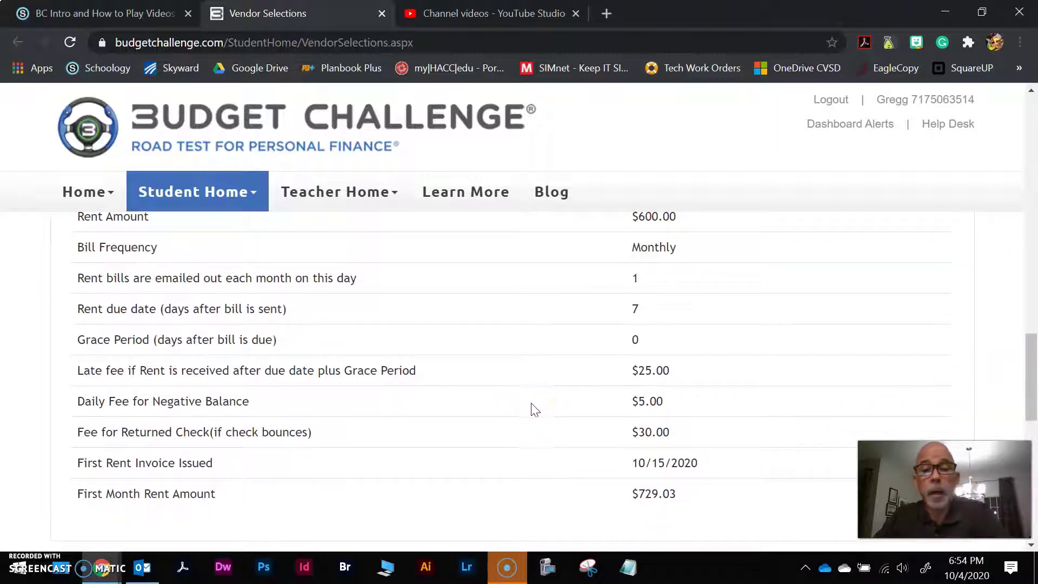
left_click_drag(91, 466, 718, 466)
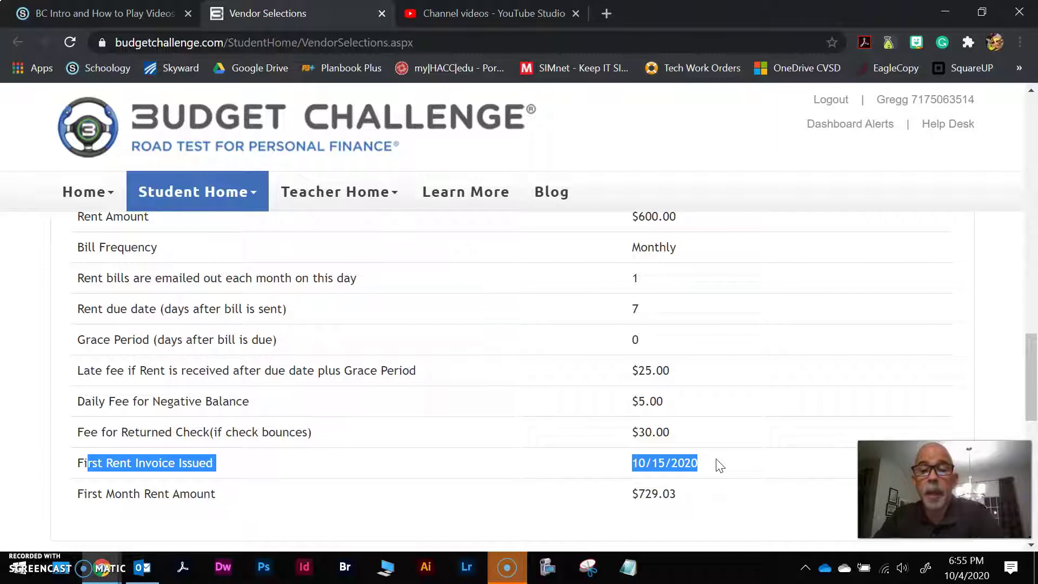
left_click_drag(628, 493, 725, 493)
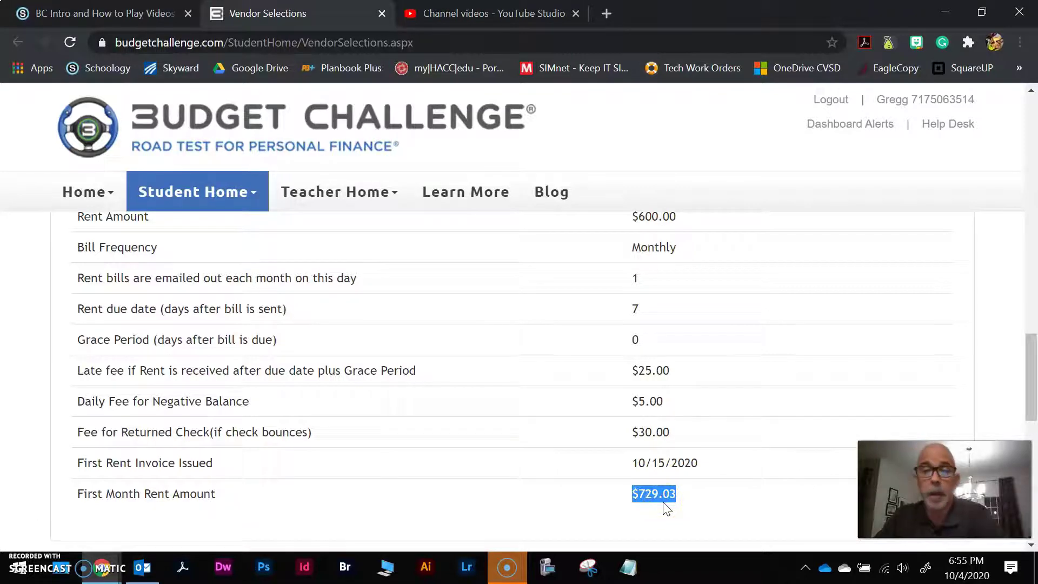
Choose Vista Vue Apartments (Option #2) and highlight the First Month Rent Amount in its details
scroll(447, 373, "up", 3)
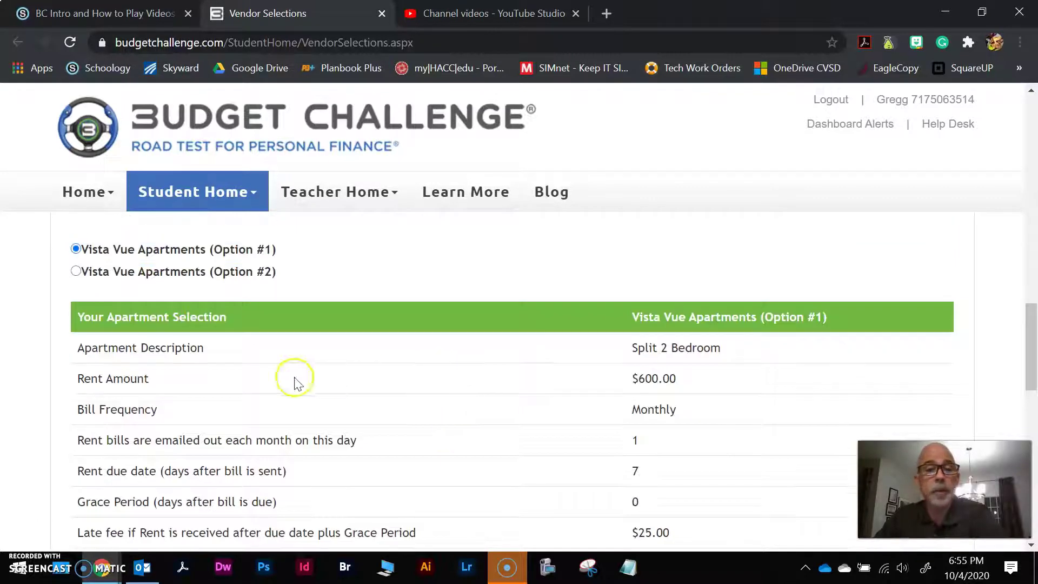
left_click(76, 272)
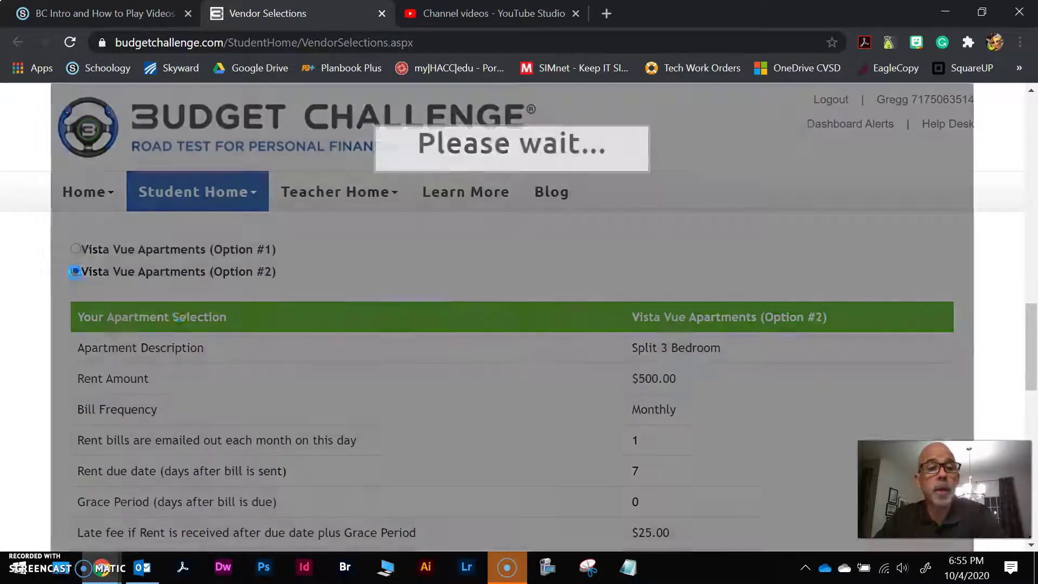
scroll(733, 435, "down", 1)
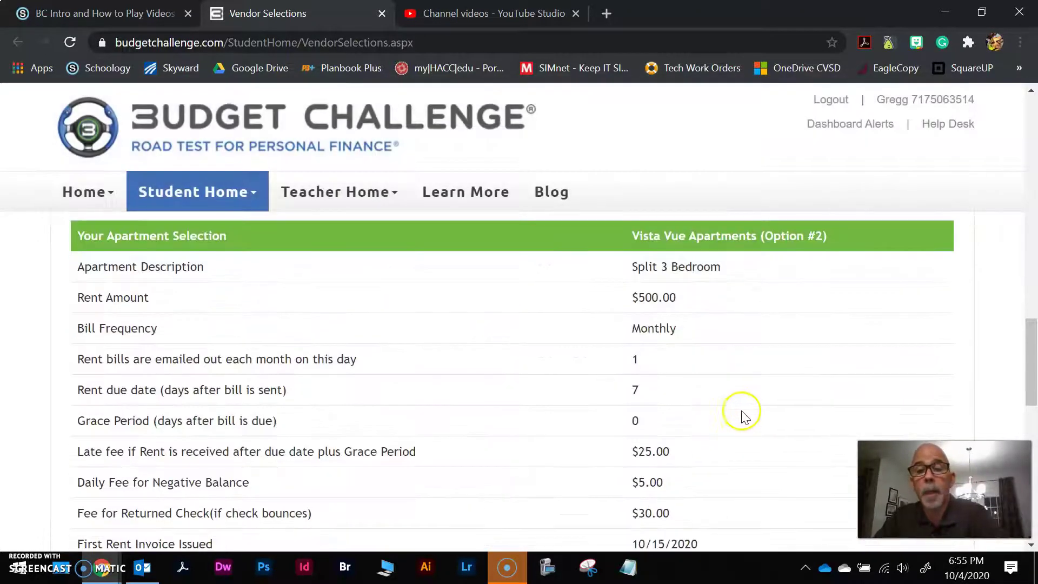
left_click_drag(636, 297, 697, 306)
scroll(708, 335, "down", 2)
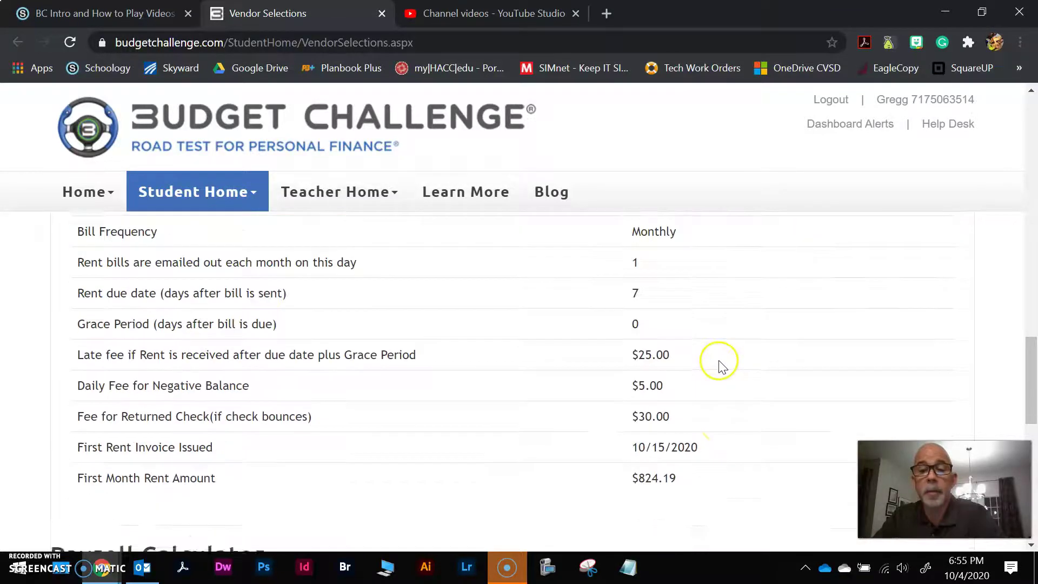
left_click(625, 416)
left_click_drag(625, 416, 706, 421)
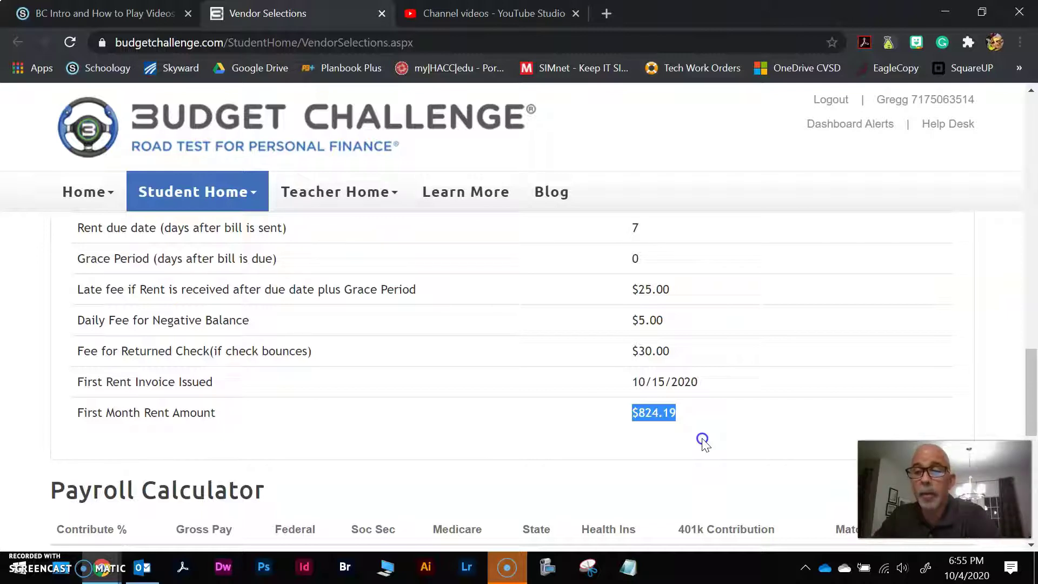
Compare the rents and security deposits of both apartment options with the first month rent details of Option #2
scroll(702, 440, "up", 5)
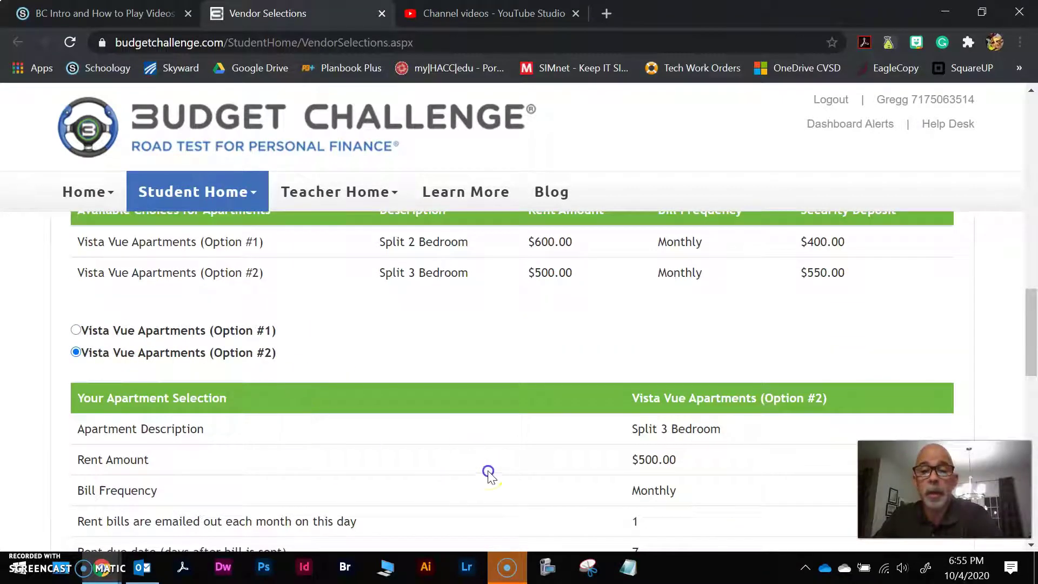
scroll(695, 478, "down", 3)
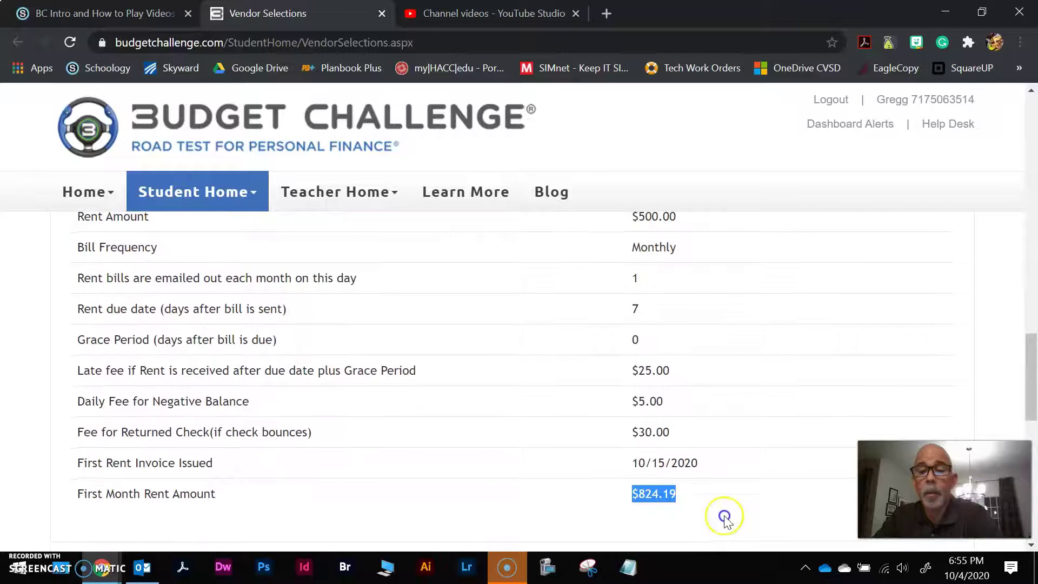
scroll(697, 487, "up", 3)
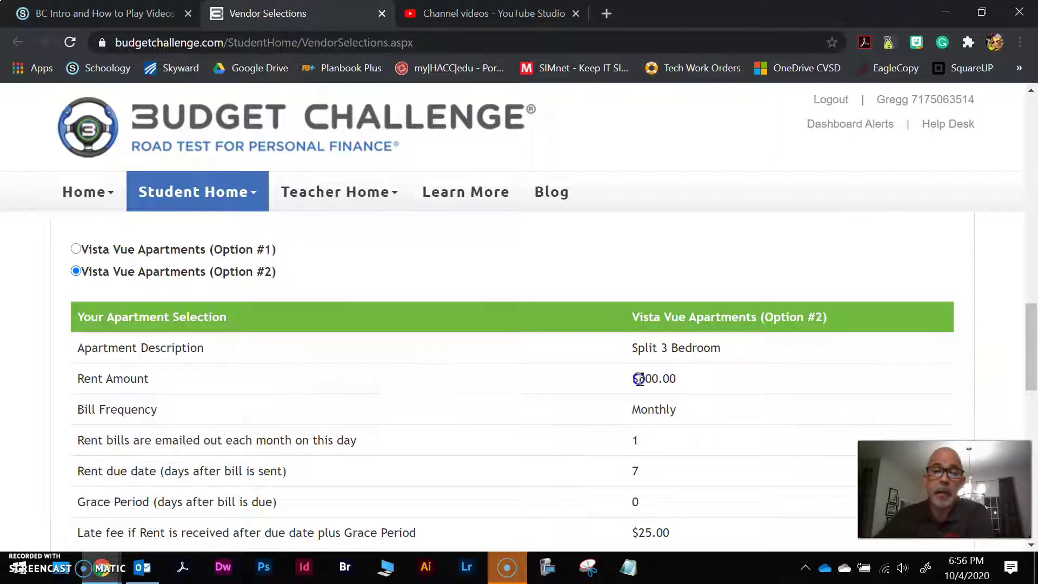
Open the Bank vendor selections and examine the Suburban City Bank description and the fee table of the checking account options
scroll(477, 413, "up", 10)
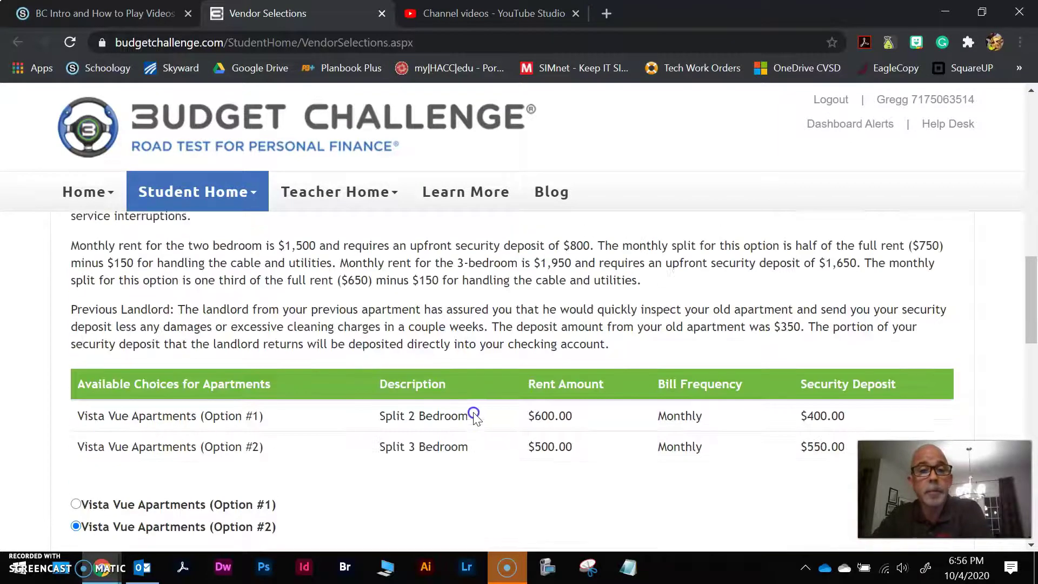
scroll(471, 408, "up", 6)
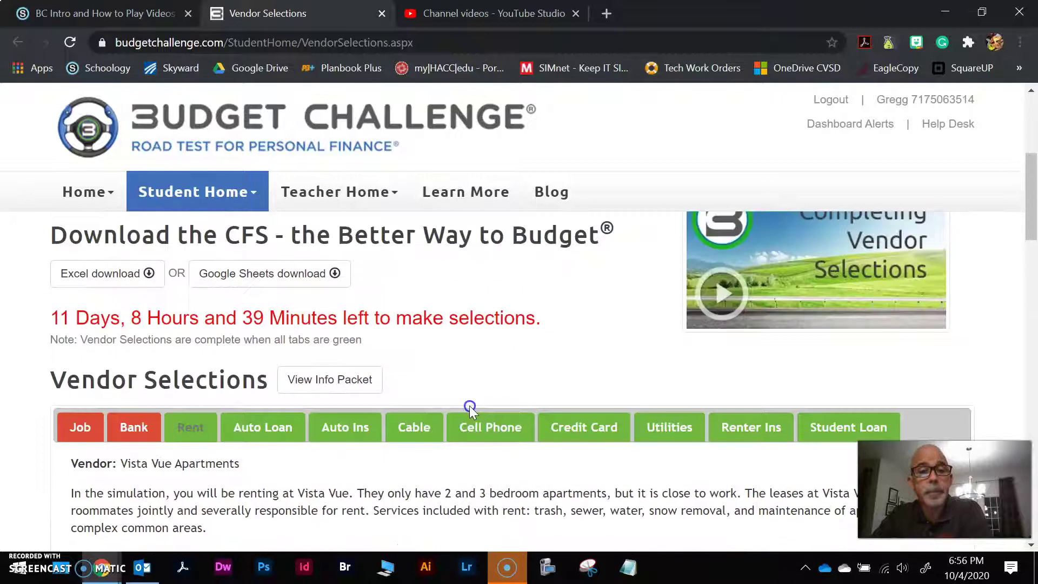
left_click(134, 431)
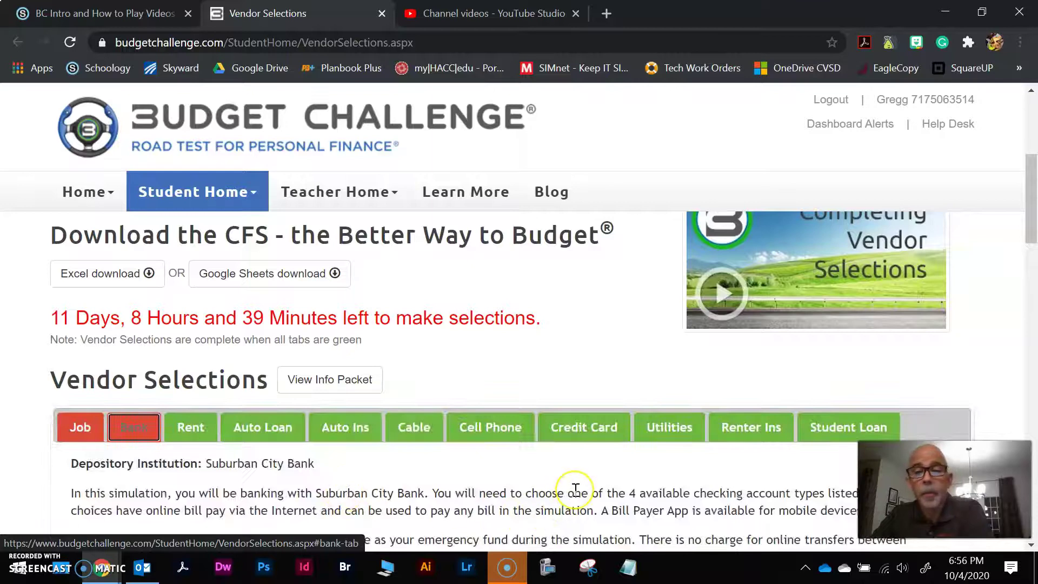
scroll(572, 491, "down", 2)
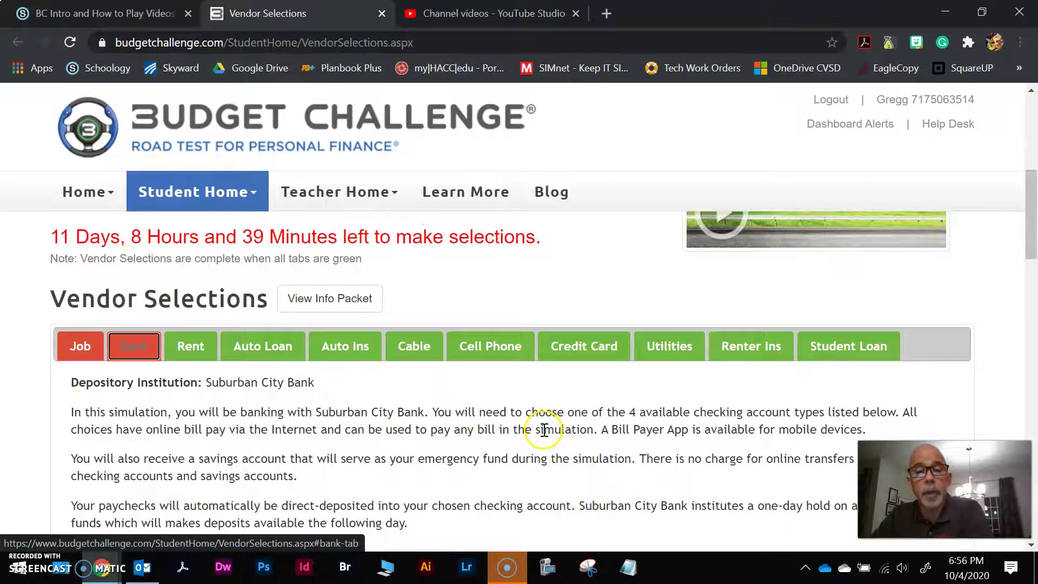
scroll(540, 432, "down", 3)
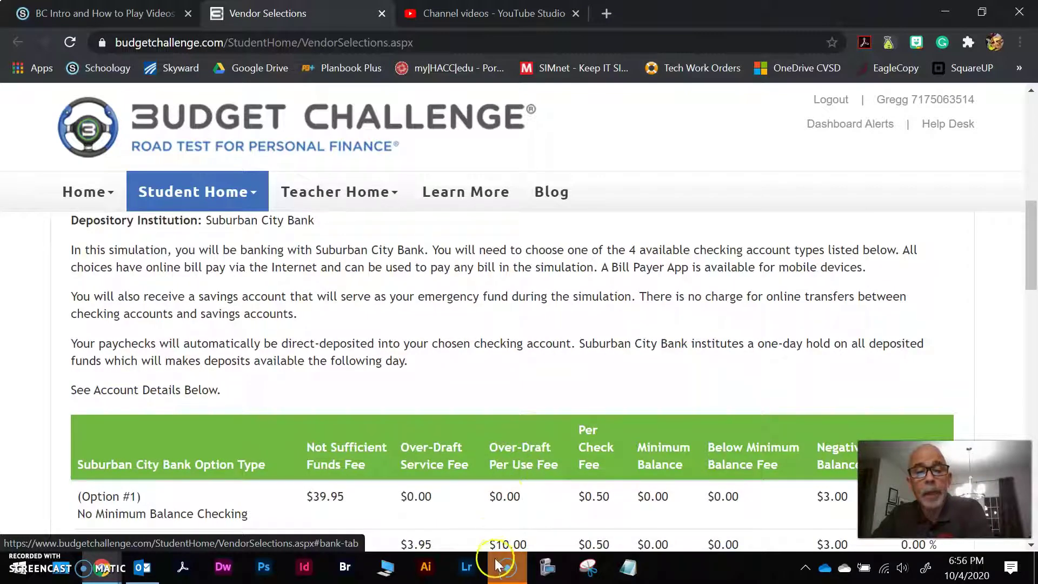
scroll(523, 492, "down", 3)
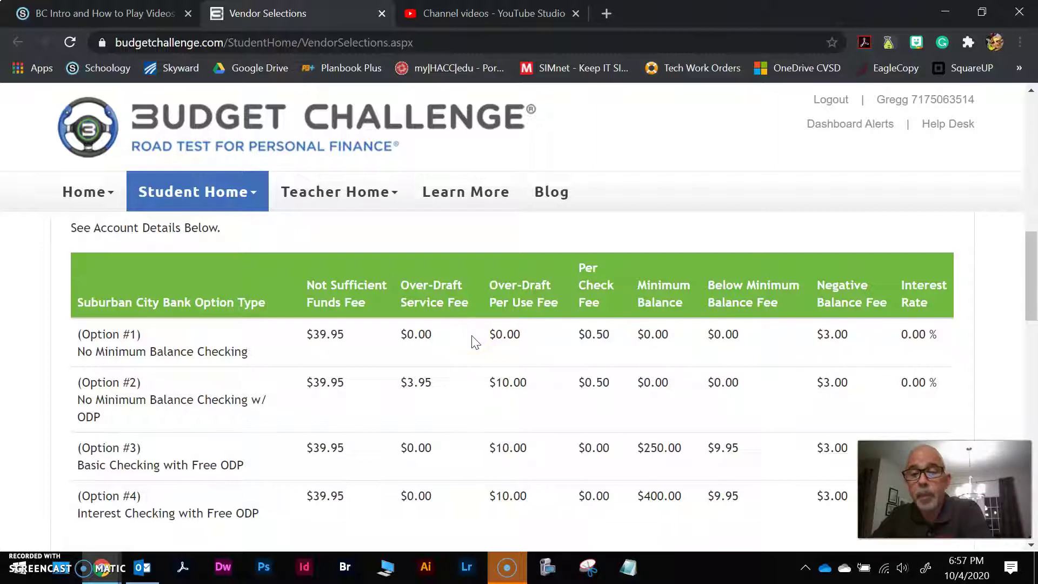
scroll(667, 500, "down", 1)
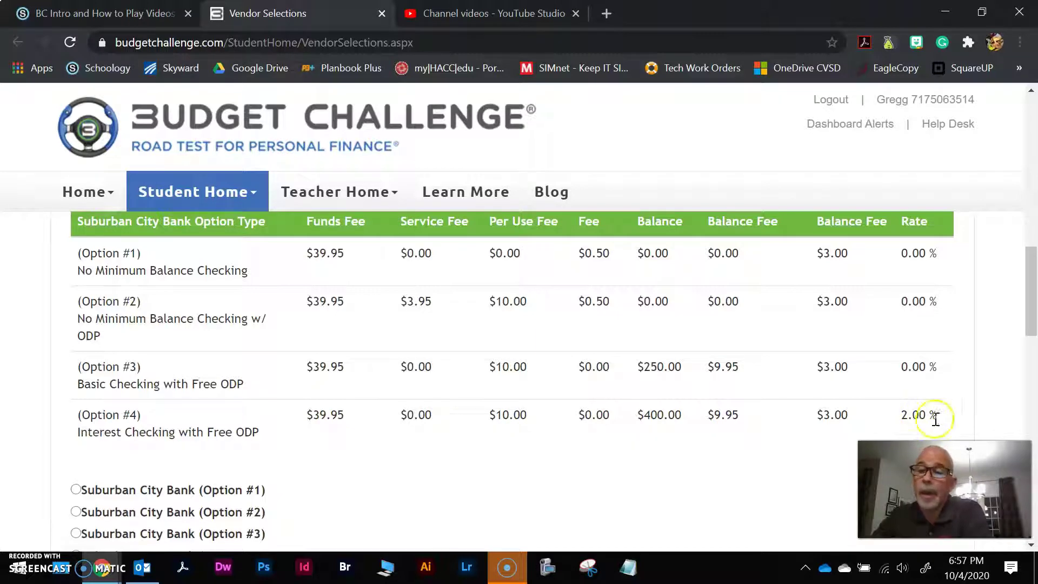
Highlight the Option #3 and #4 checking accounts and the Option #2 over-draft per use fee, then clear the highlight
left_click_drag(949, 416, 78, 367)
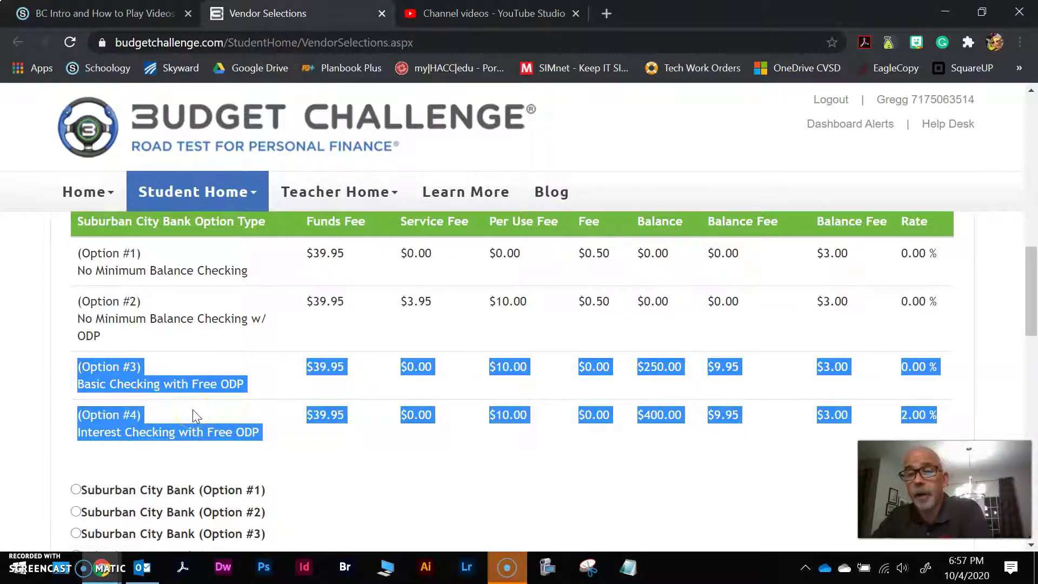
left_click(676, 417)
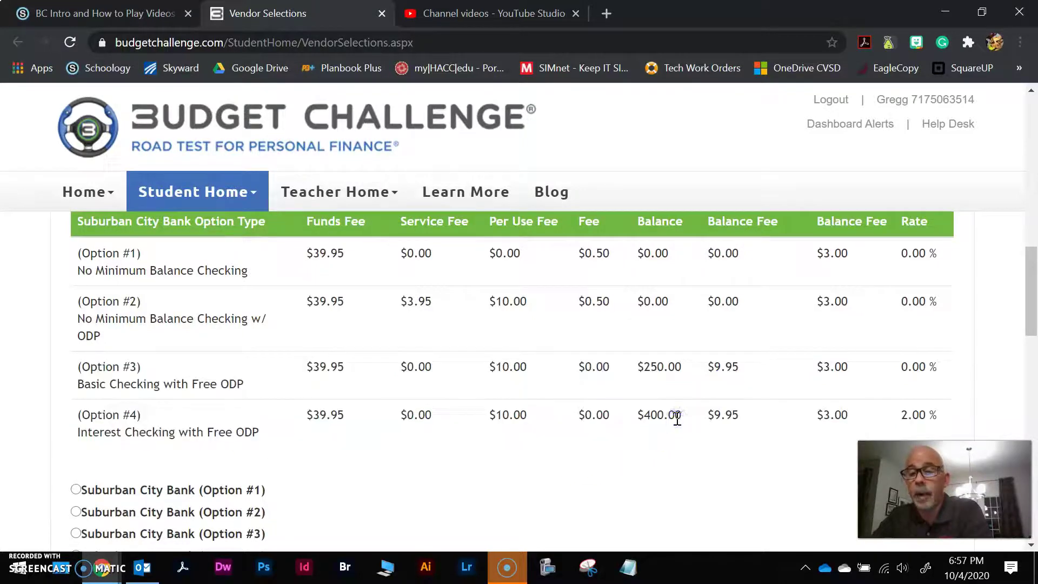
left_click(647, 371)
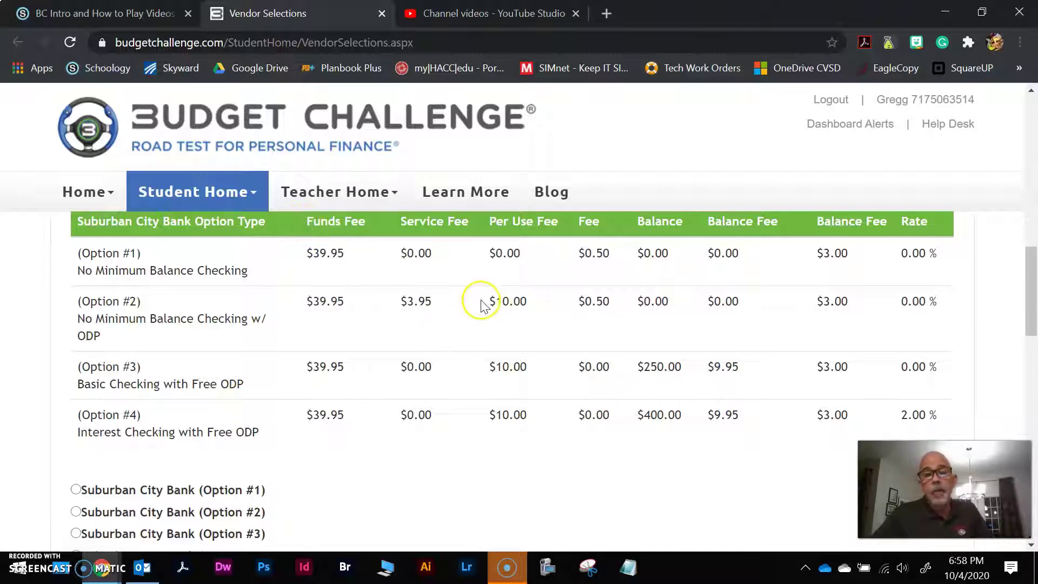
left_click_drag(486, 301, 535, 301)
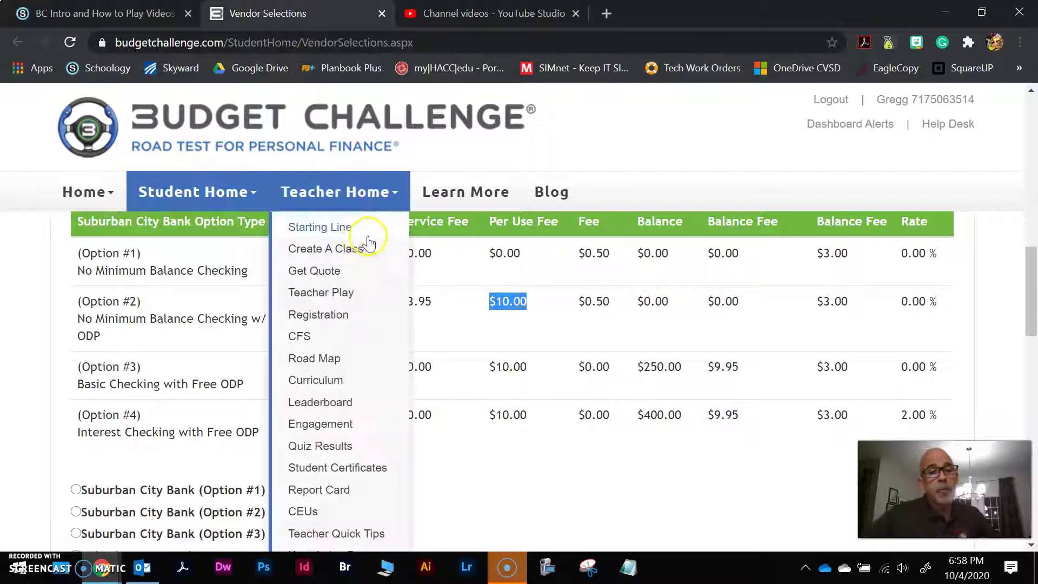
left_click(199, 322)
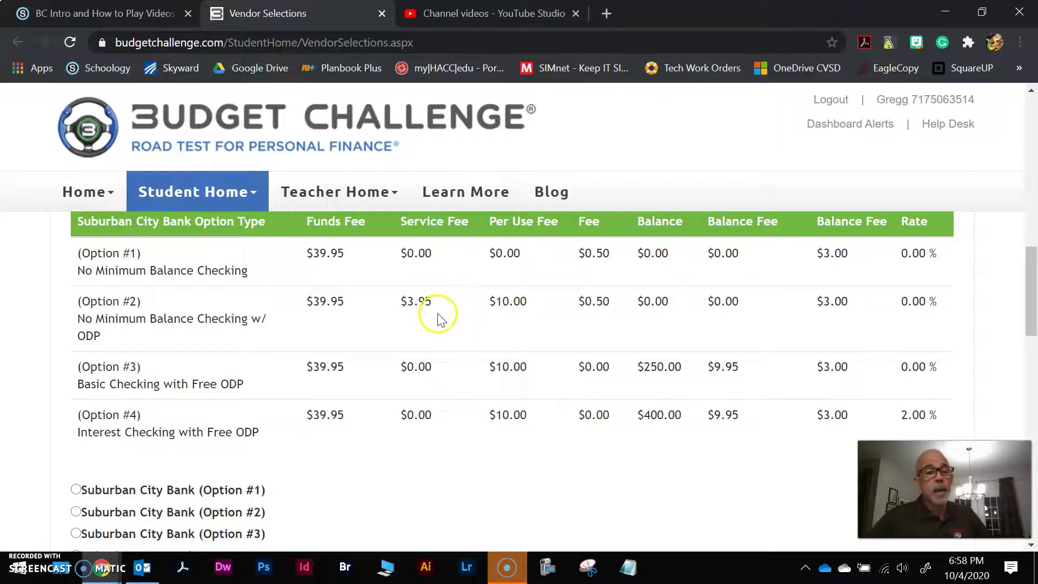
Choose Suburban City Bank (Option #2) as the checking account and look over the bank selection details
scroll(433, 313, "down", 3)
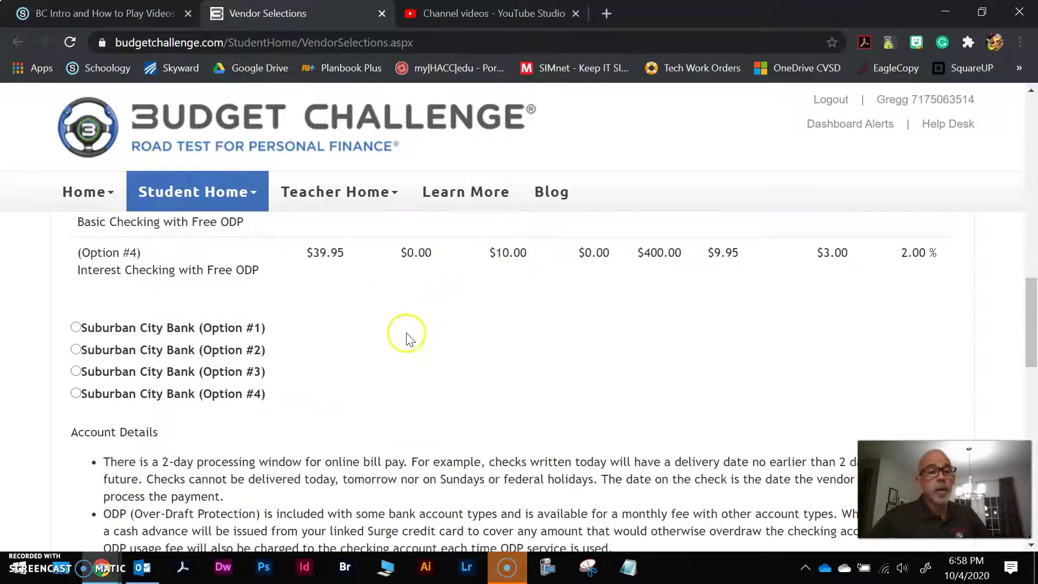
left_click(77, 350)
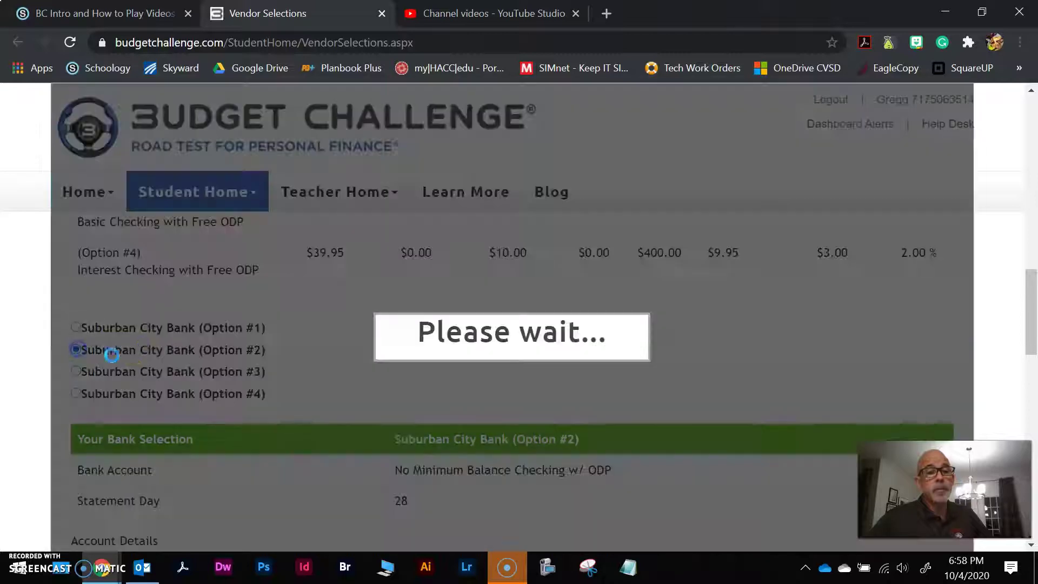
scroll(674, 330, "down", 2)
scroll(676, 331, "down", 1)
scroll(676, 330, "up", 2)
scroll(676, 330, "down", 3)
scroll(672, 331, "up", 2)
scroll(671, 332, "up", 1)
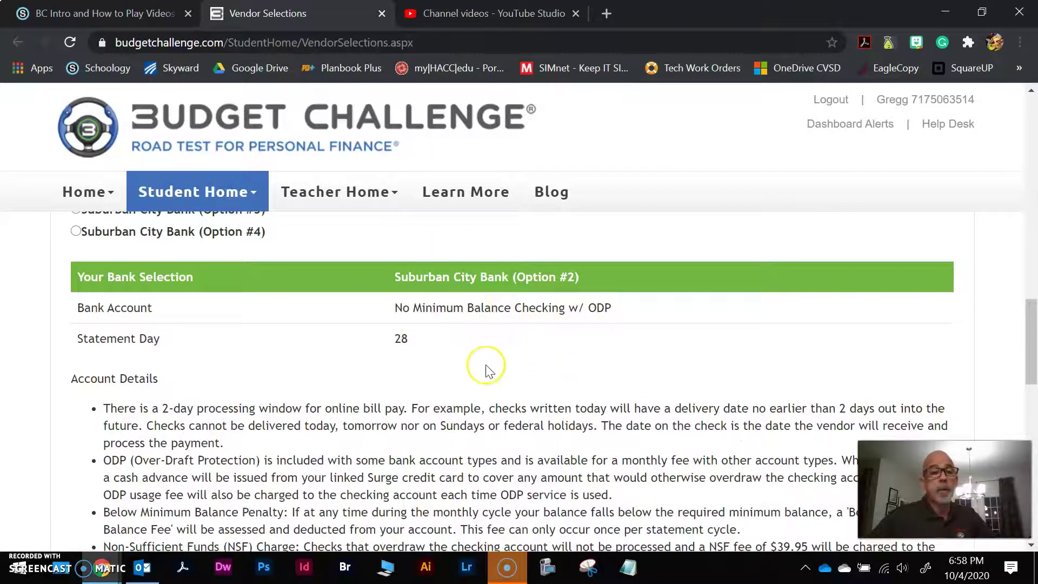
Highlight the 2-day processing window and Over-Draft Protection notes in the Account Details, then read the remaining account rules
scroll(476, 361, "down", 3)
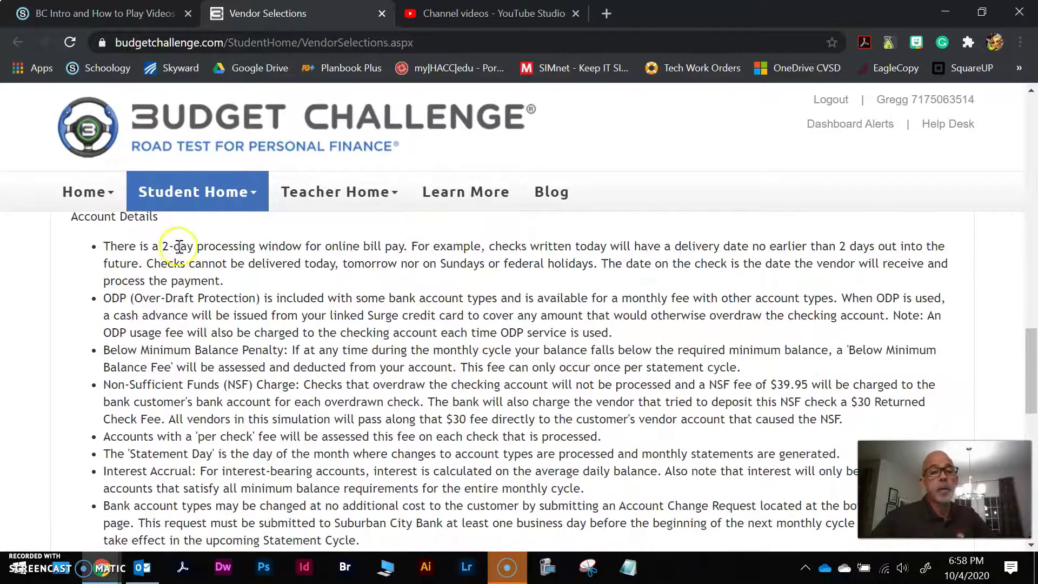
left_click_drag(162, 245, 396, 276)
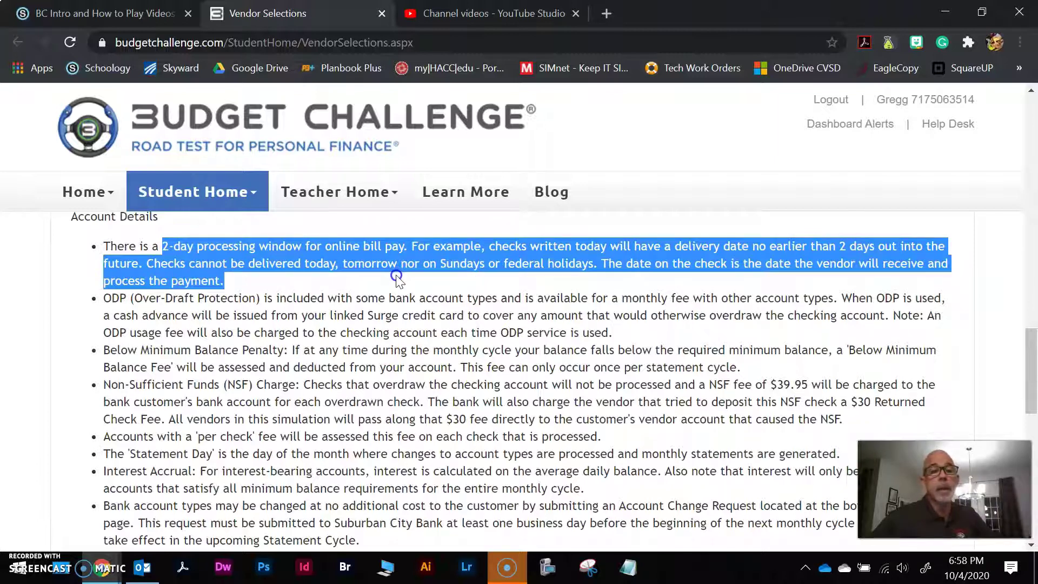
left_click_drag(185, 297, 479, 313)
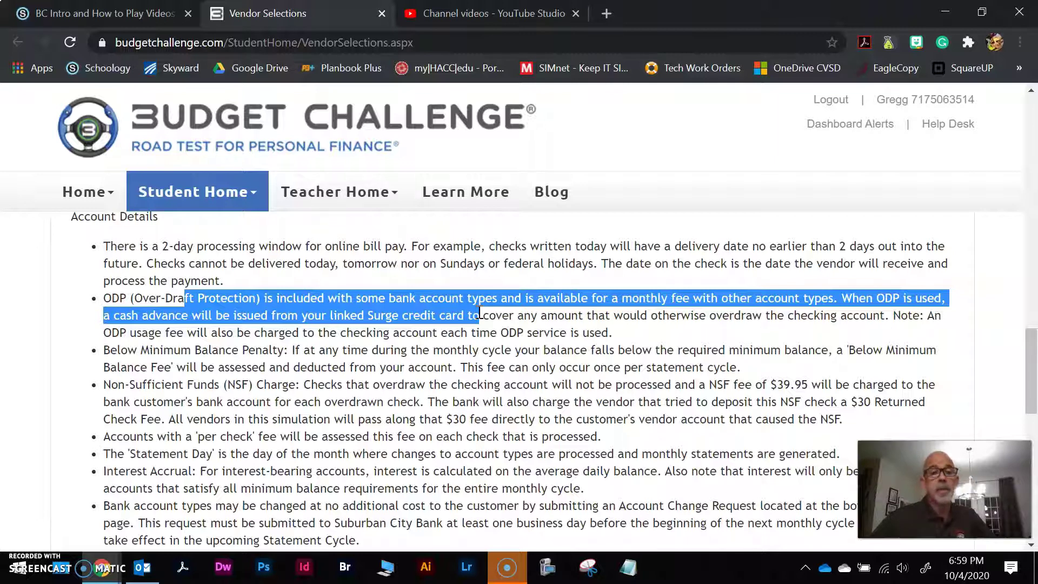
scroll(295, 359, "down", 1)
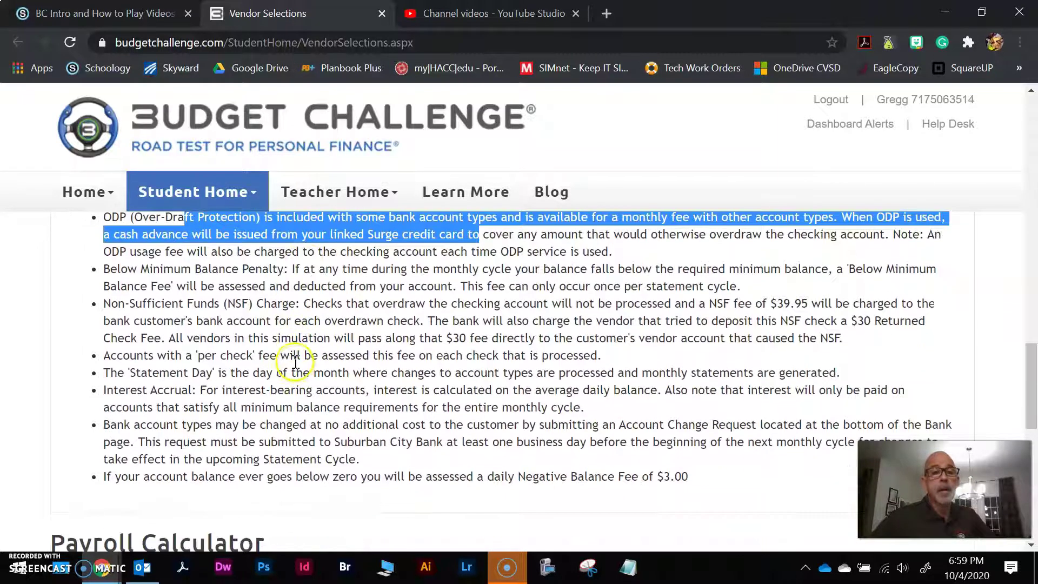
scroll(295, 362, "down", 2)
scroll(514, 342, "up", 1)
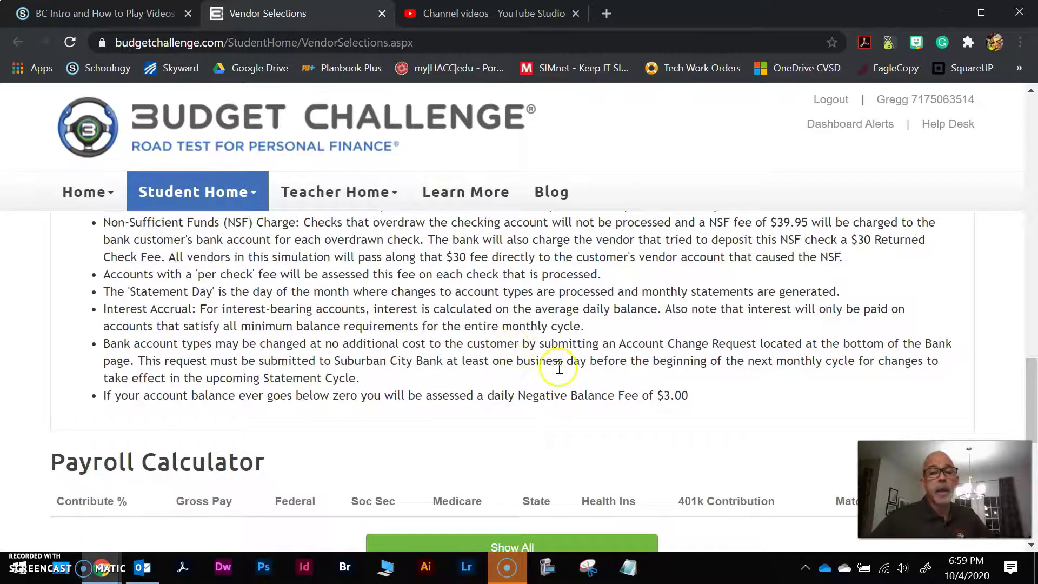
Review the checking account table again, comparing the minimum balances and fees of the four bank options
scroll(585, 383, "up", 1)
scroll(584, 383, "up", 6)
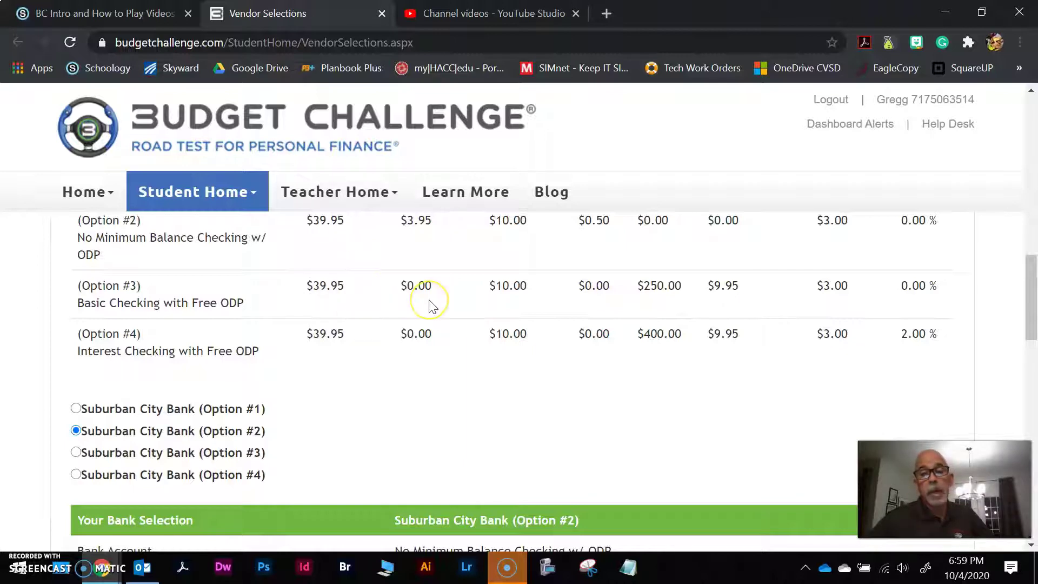
scroll(432, 306, "up", 2)
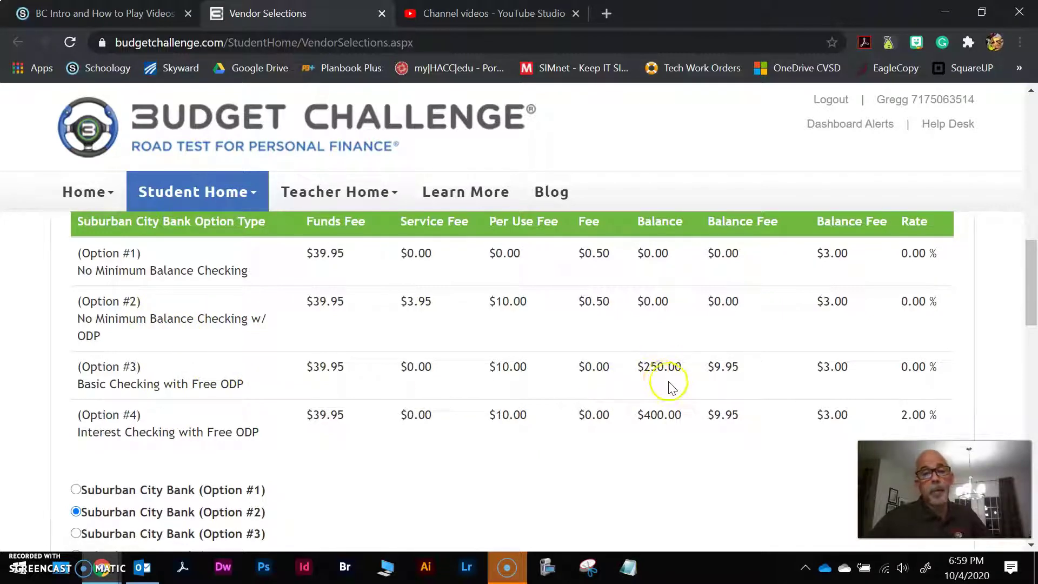
scroll(668, 387, "down", 2)
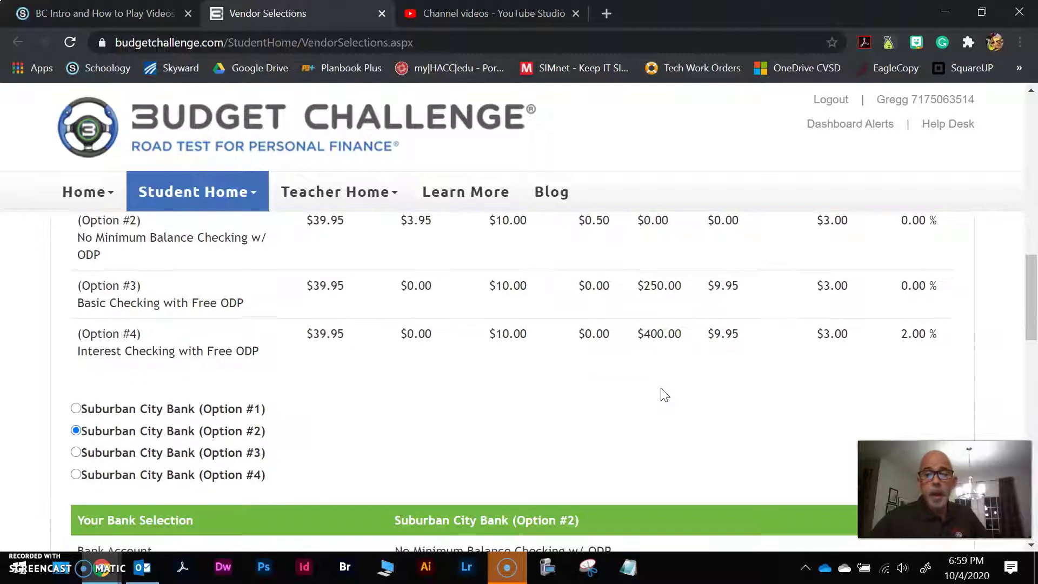
scroll(654, 387, "down", 2)
scroll(654, 387, "up", 3)
left_click(630, 290)
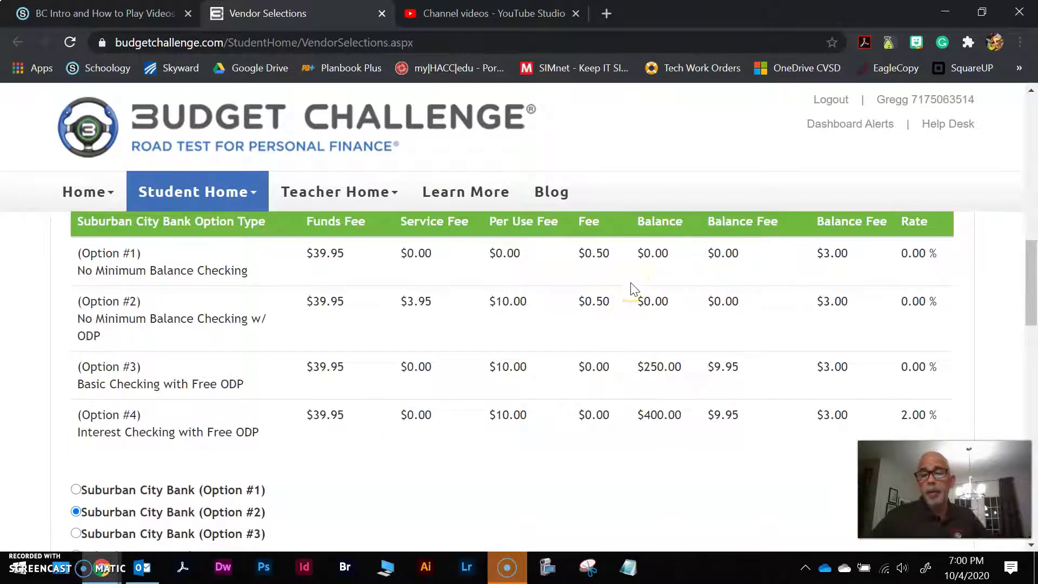
Return to the vendor categories and open the Job selections
scroll(626, 287, "up", 8)
left_click(310, 417)
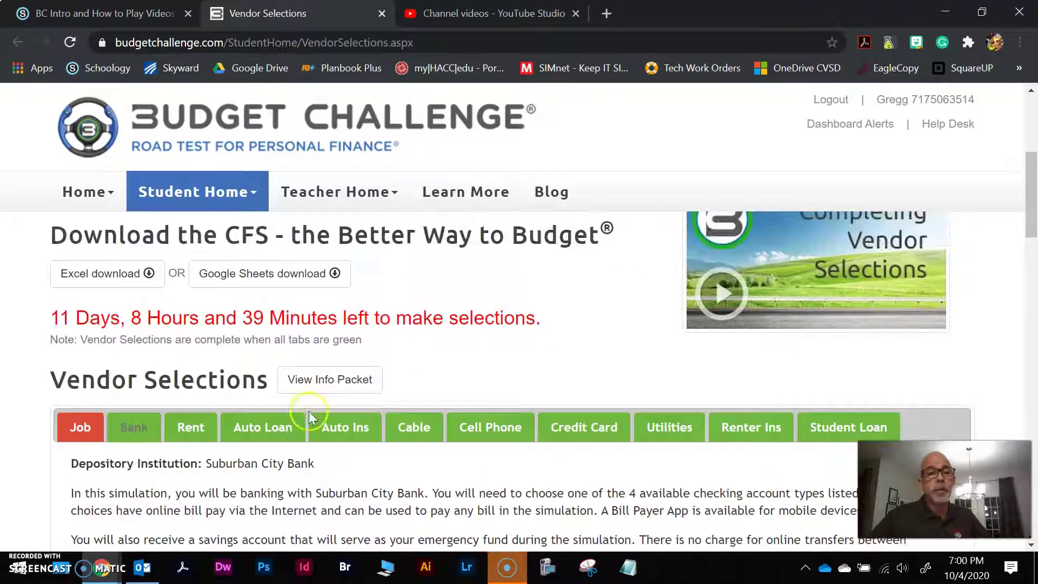
left_click(141, 427)
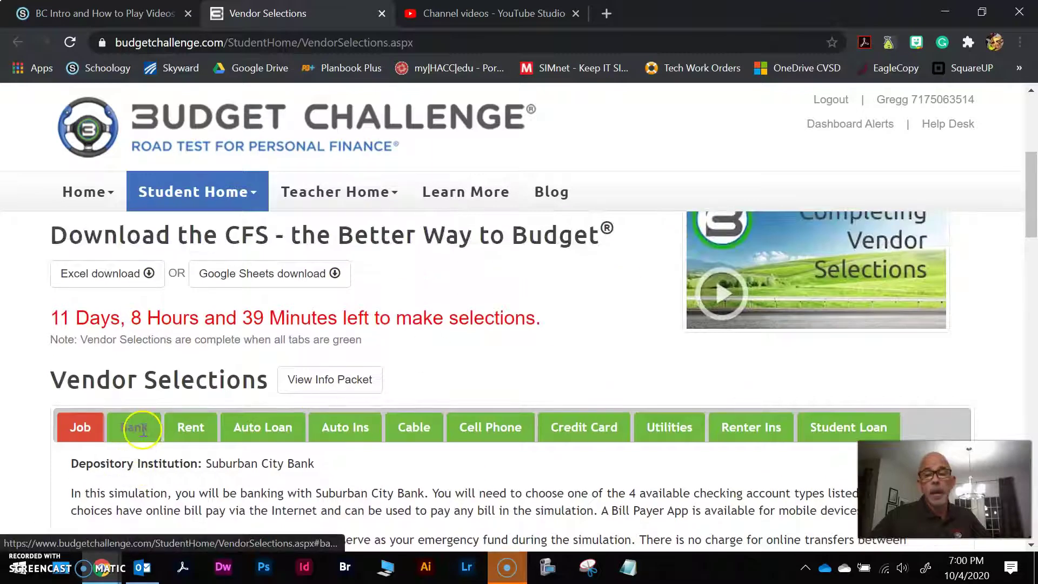
left_click(84, 428)
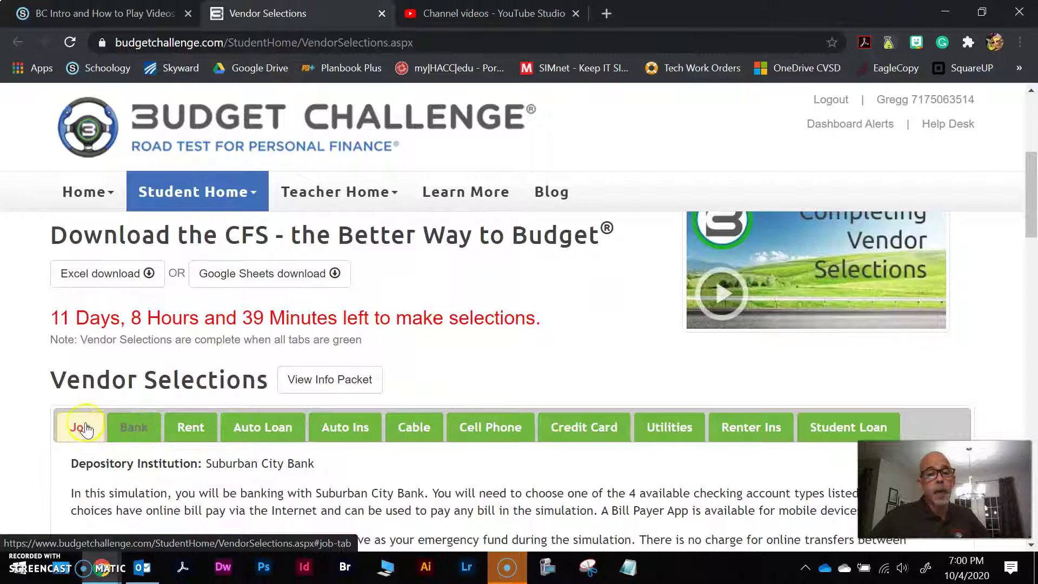